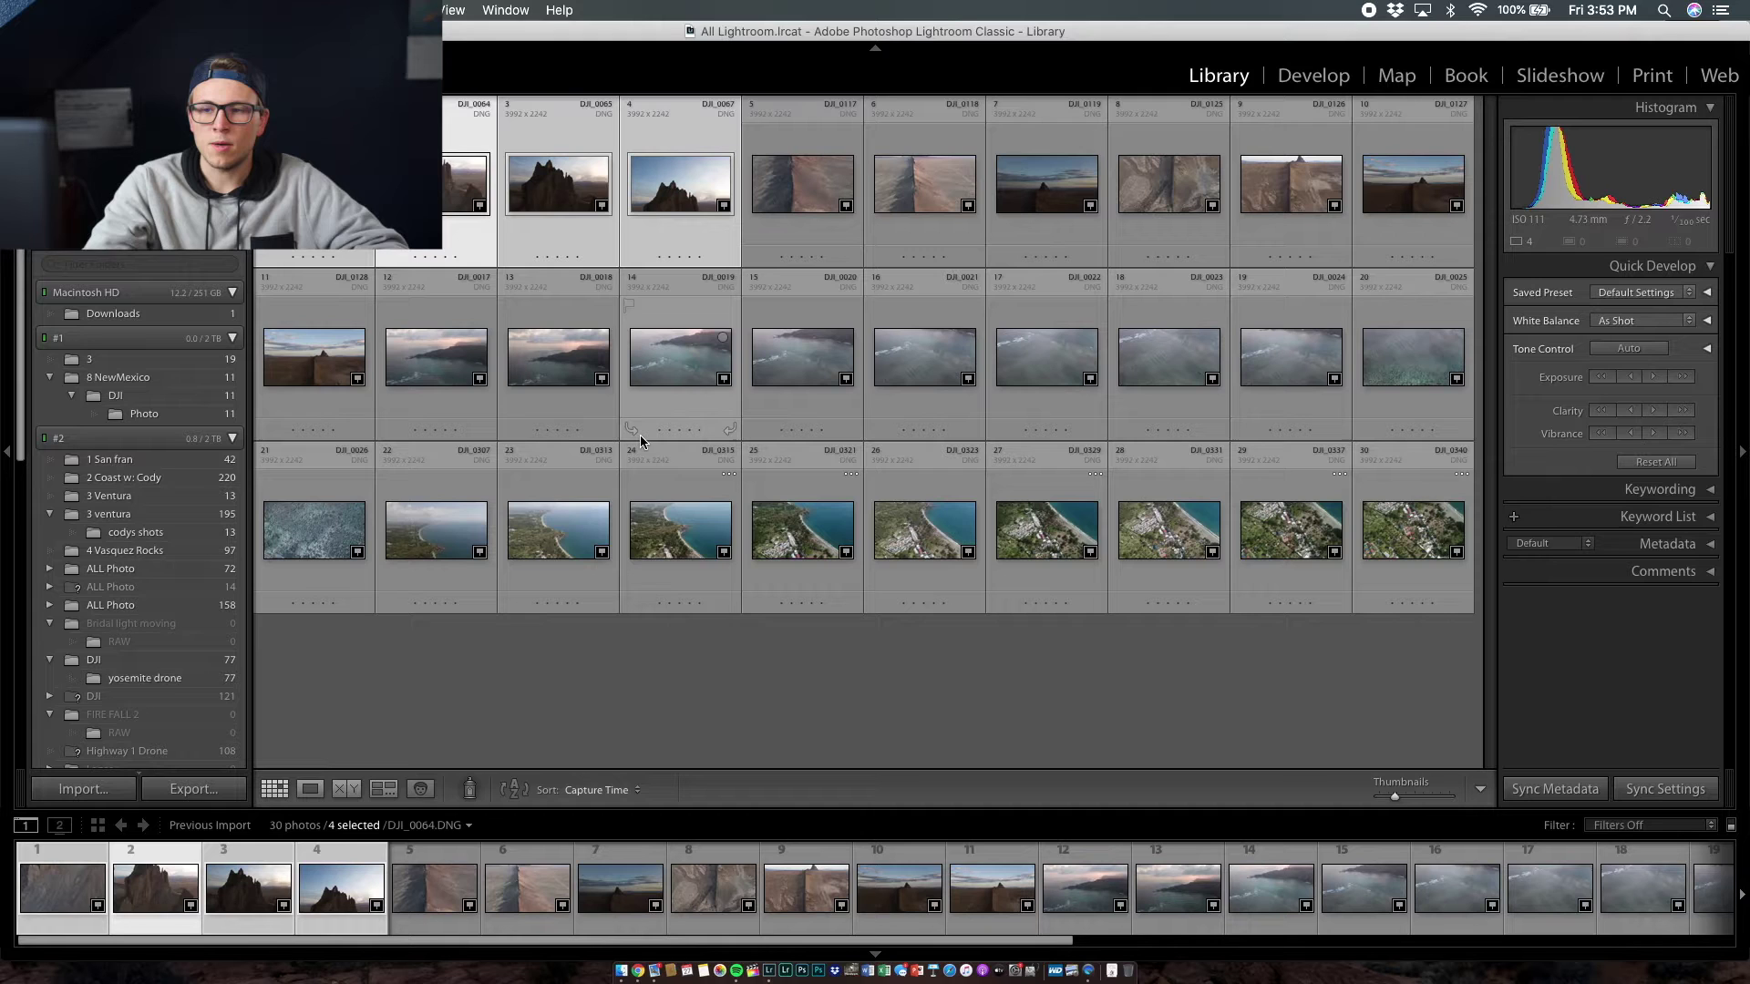
Open the first Shiprock spire frame in Loupe and flip back and forth through all four shots
double_click(314, 182)
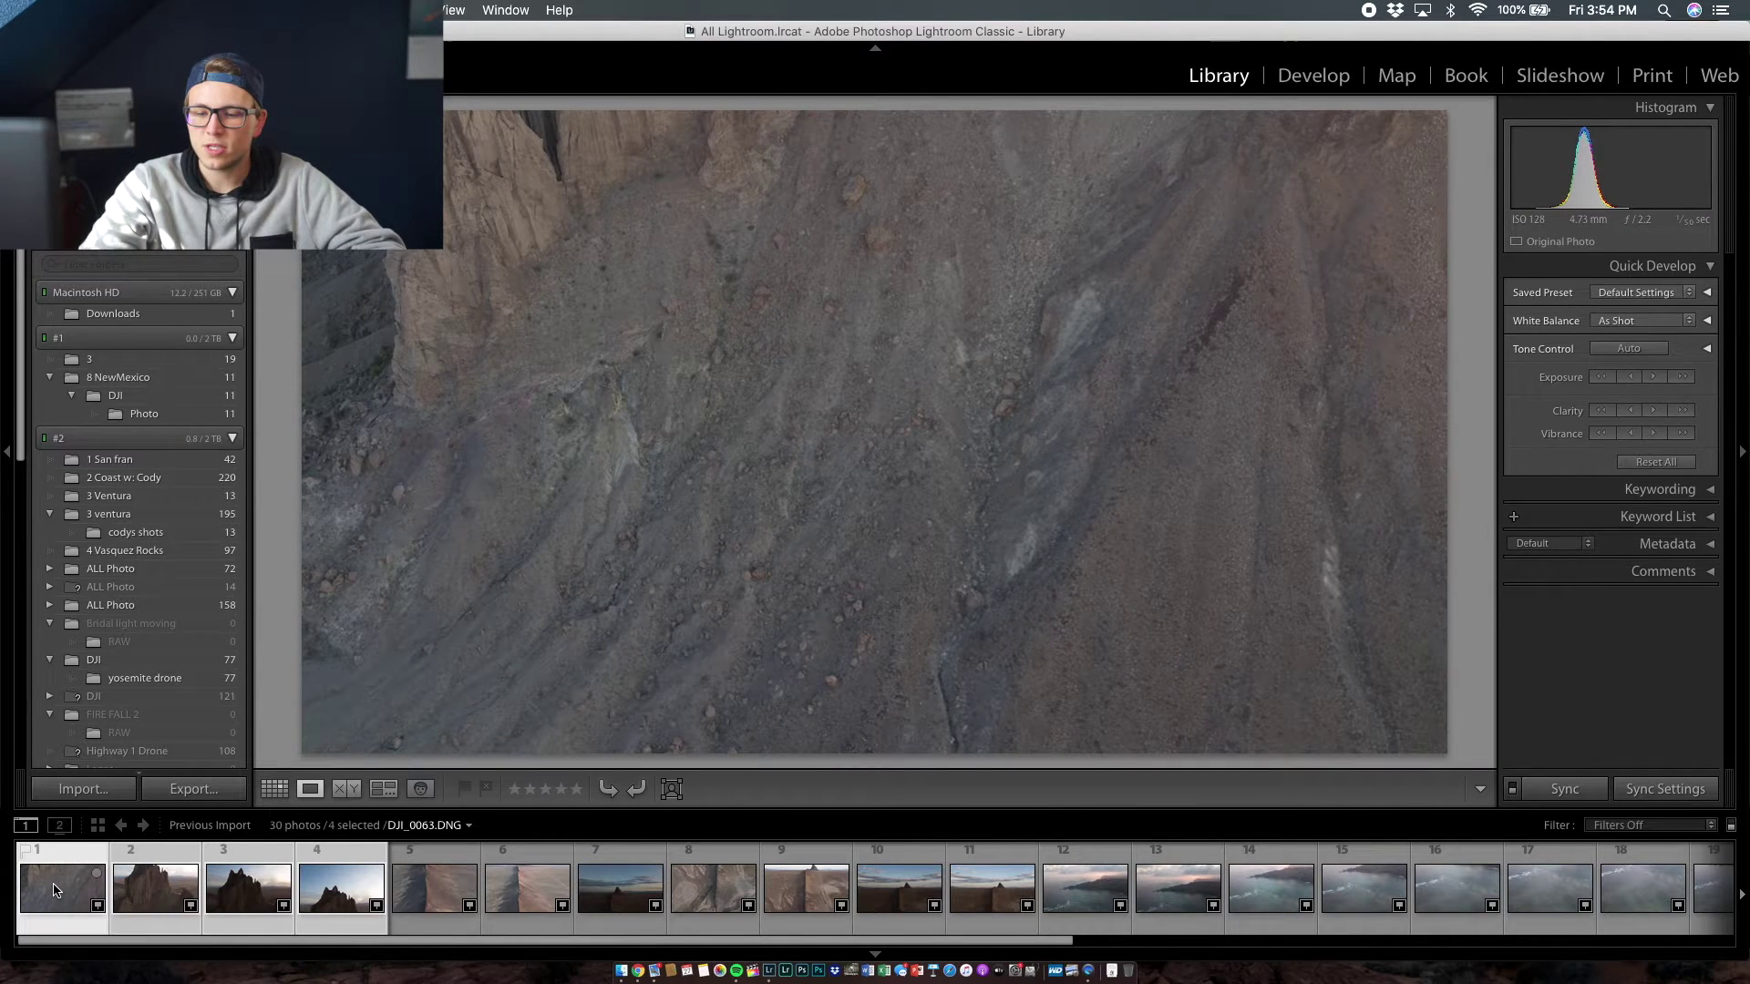
click(126, 892)
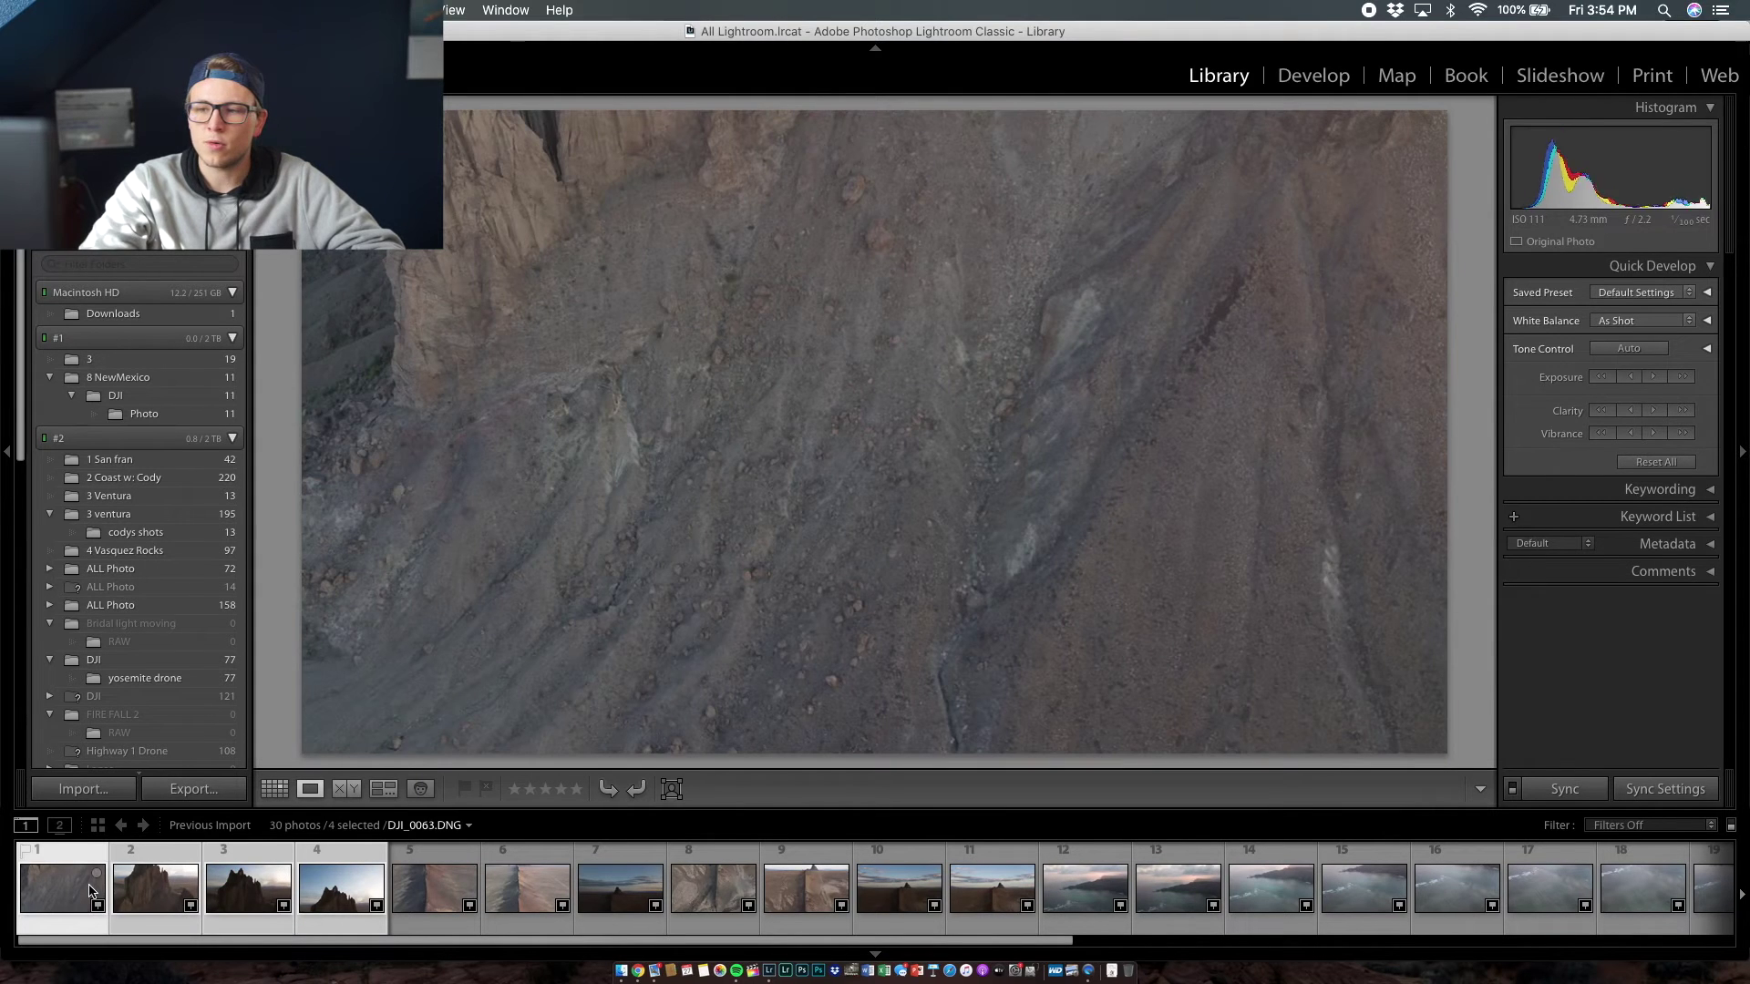
click(91, 891)
key(Right)
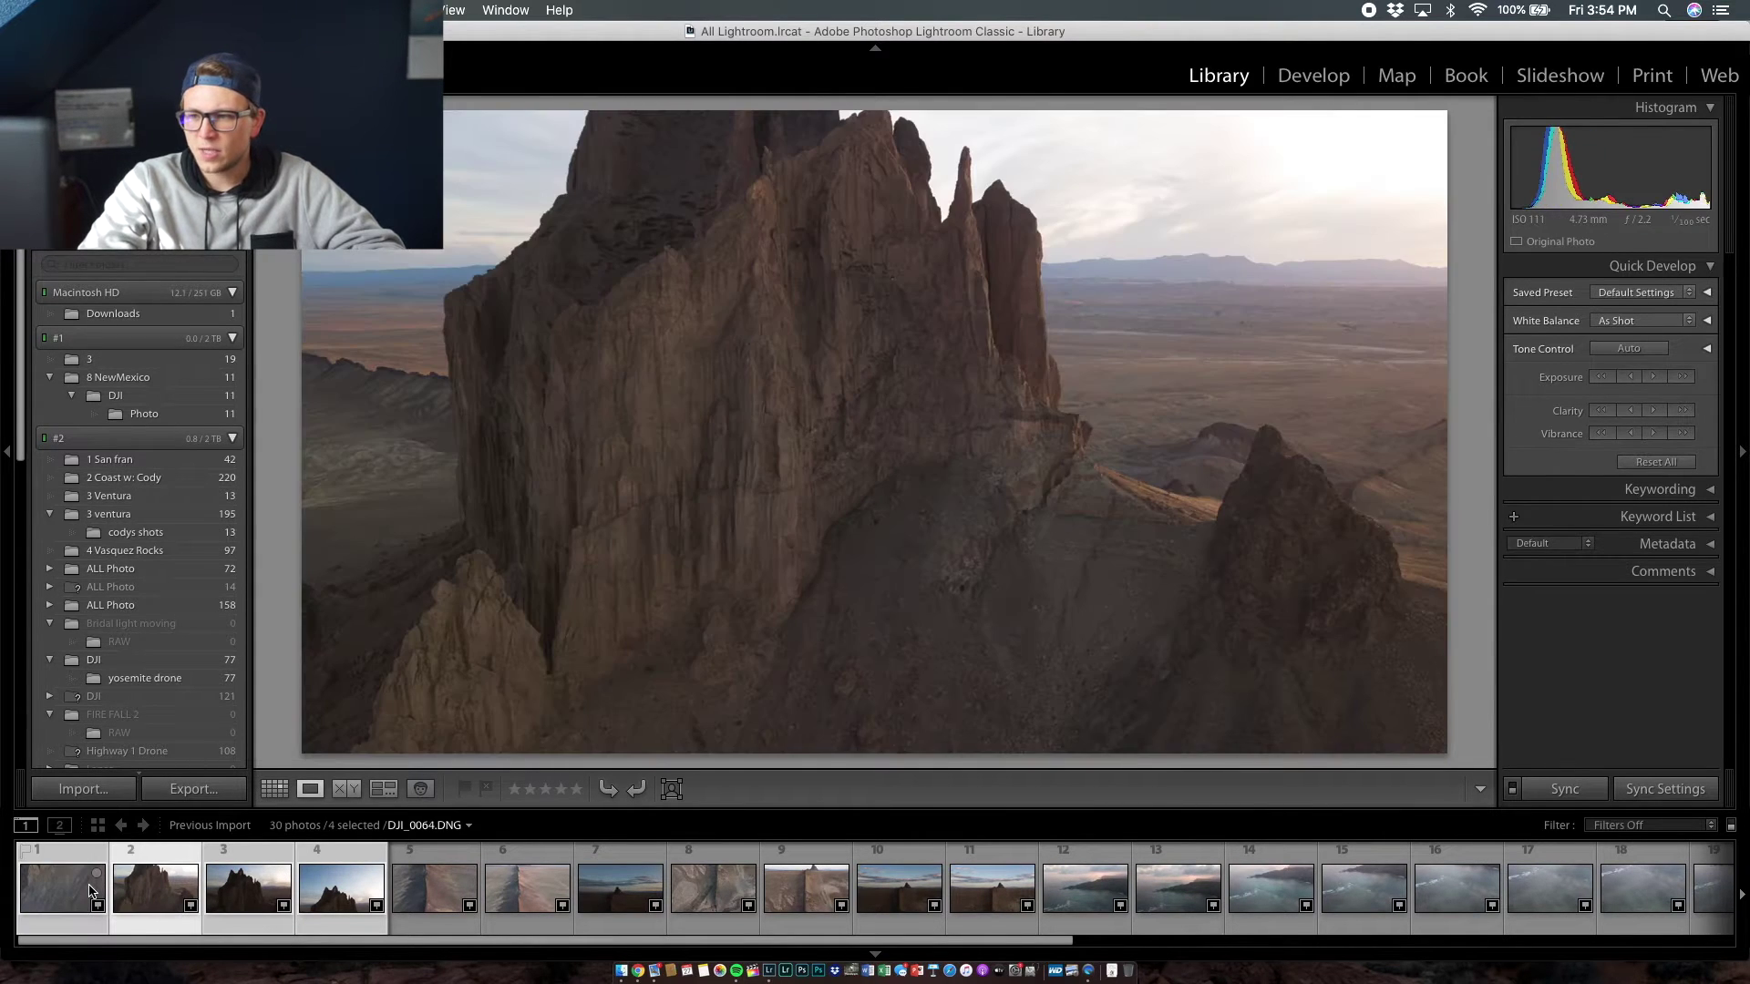
key(Right)
key(Right)
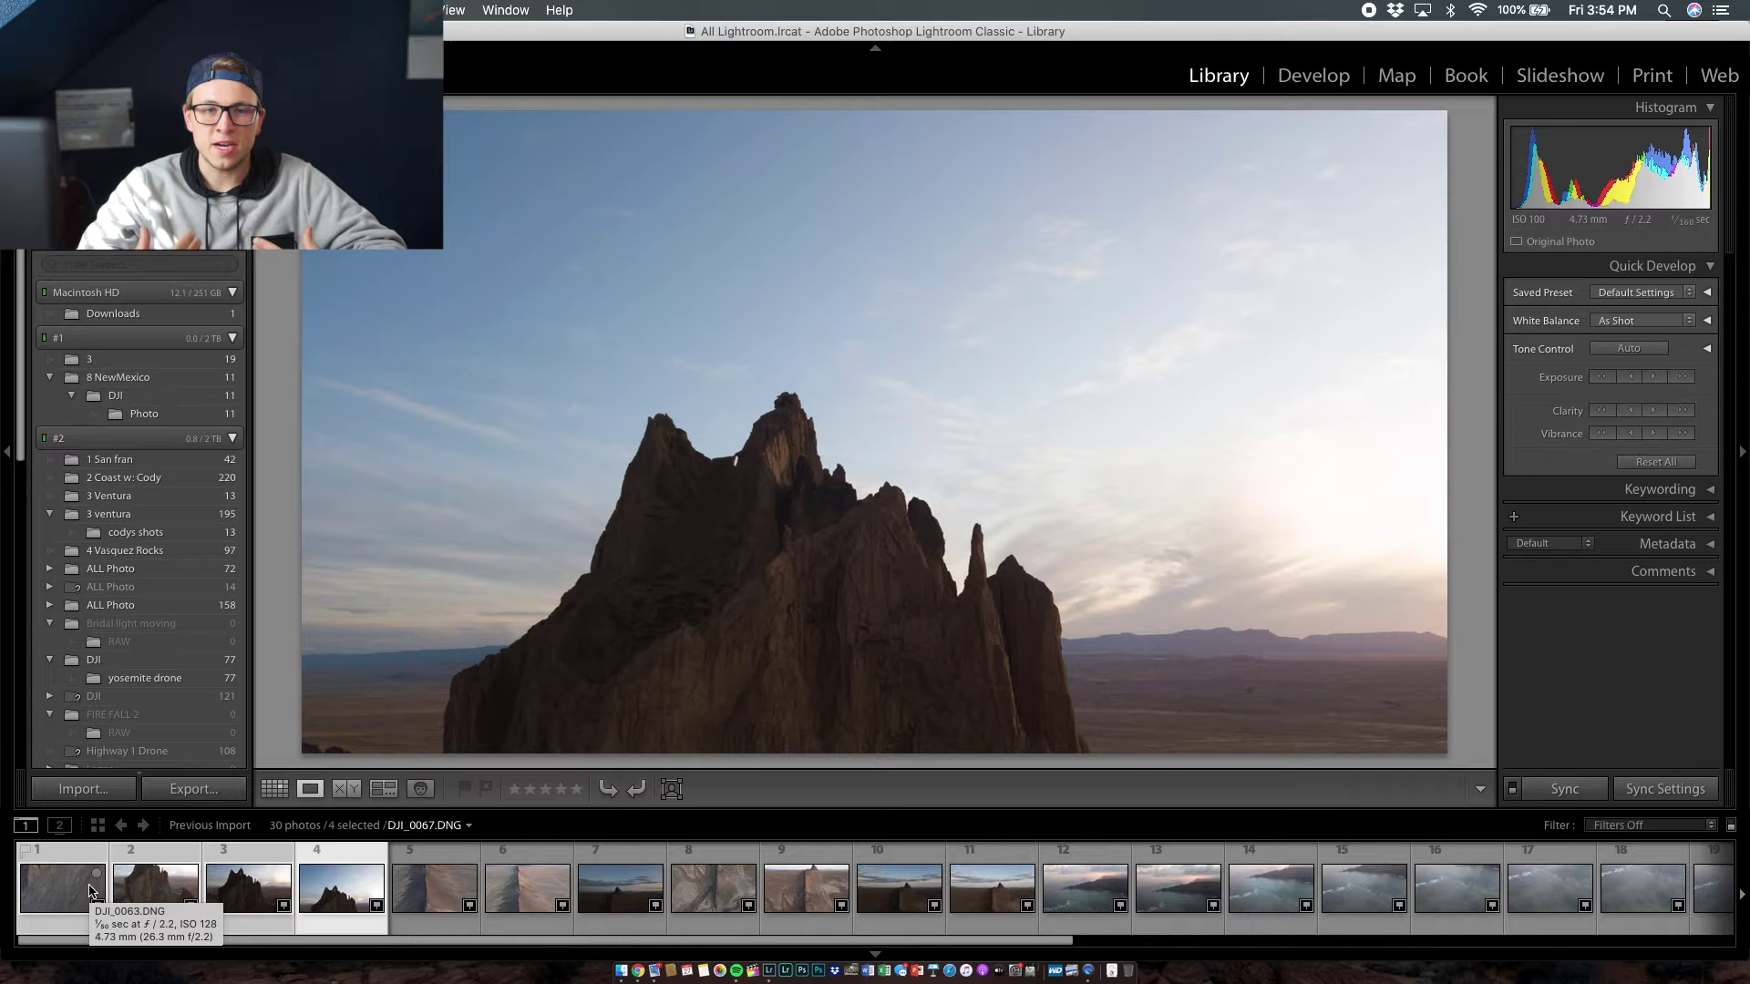
key(Left)
key(Left)
key(Left)
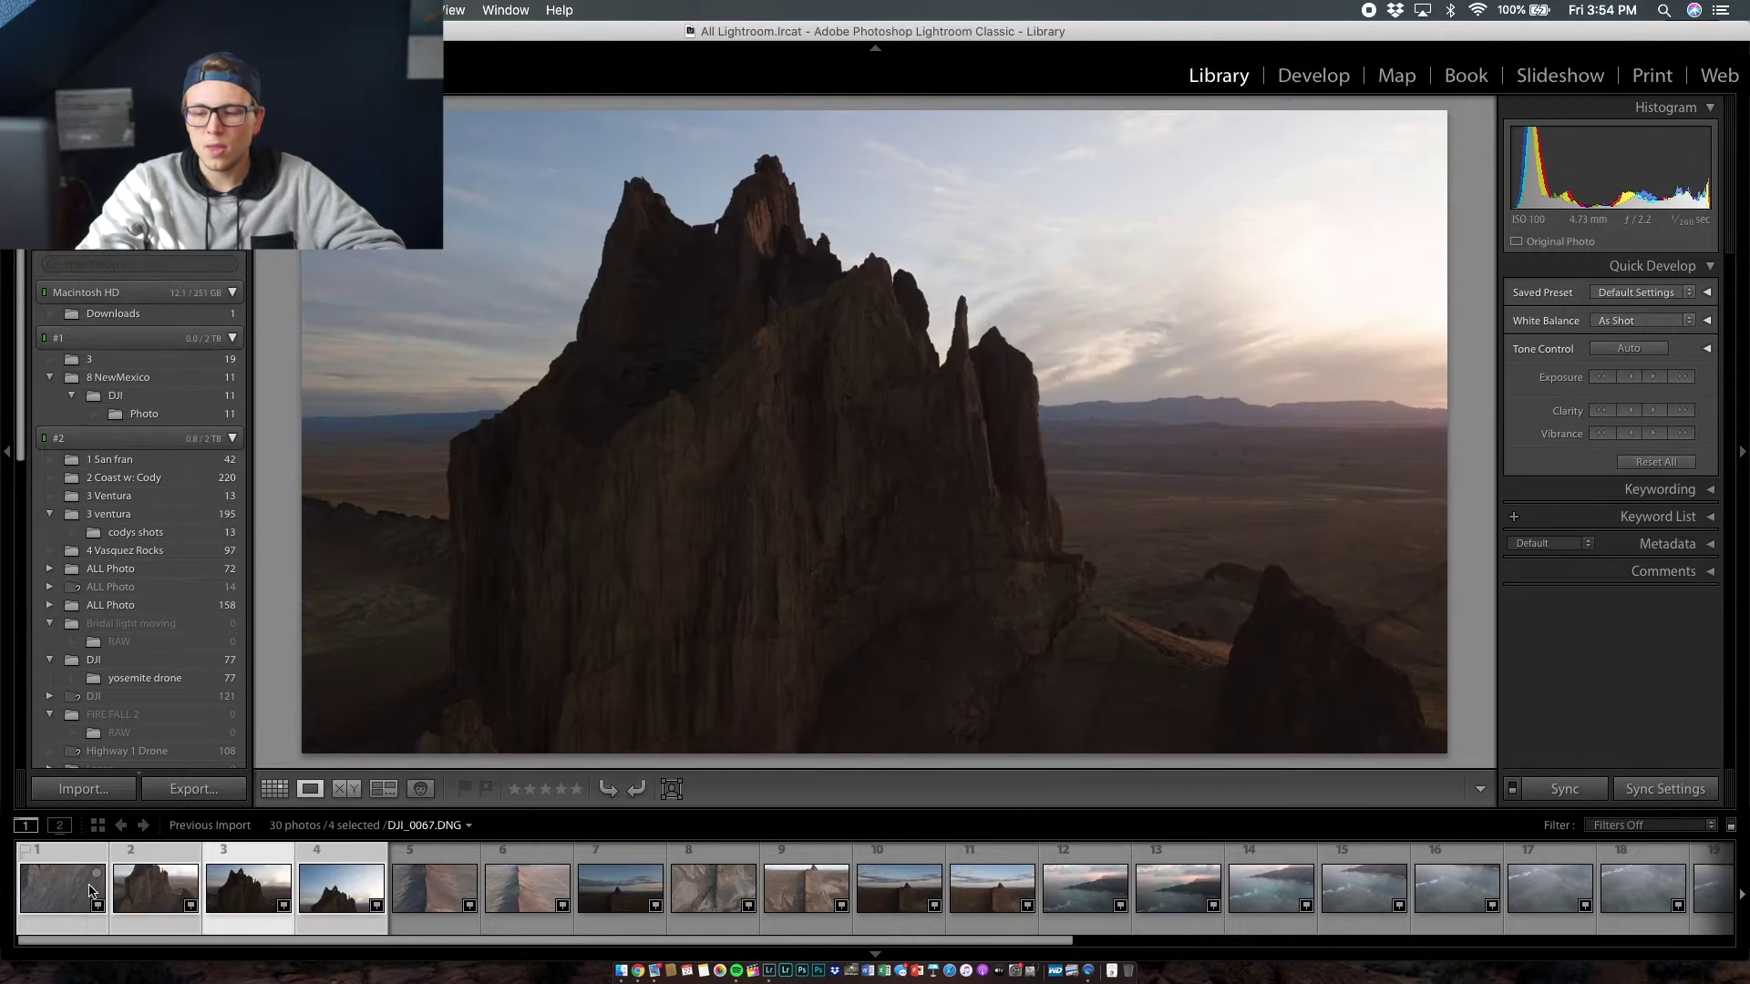
key(Right)
key(Right)
key(Right)
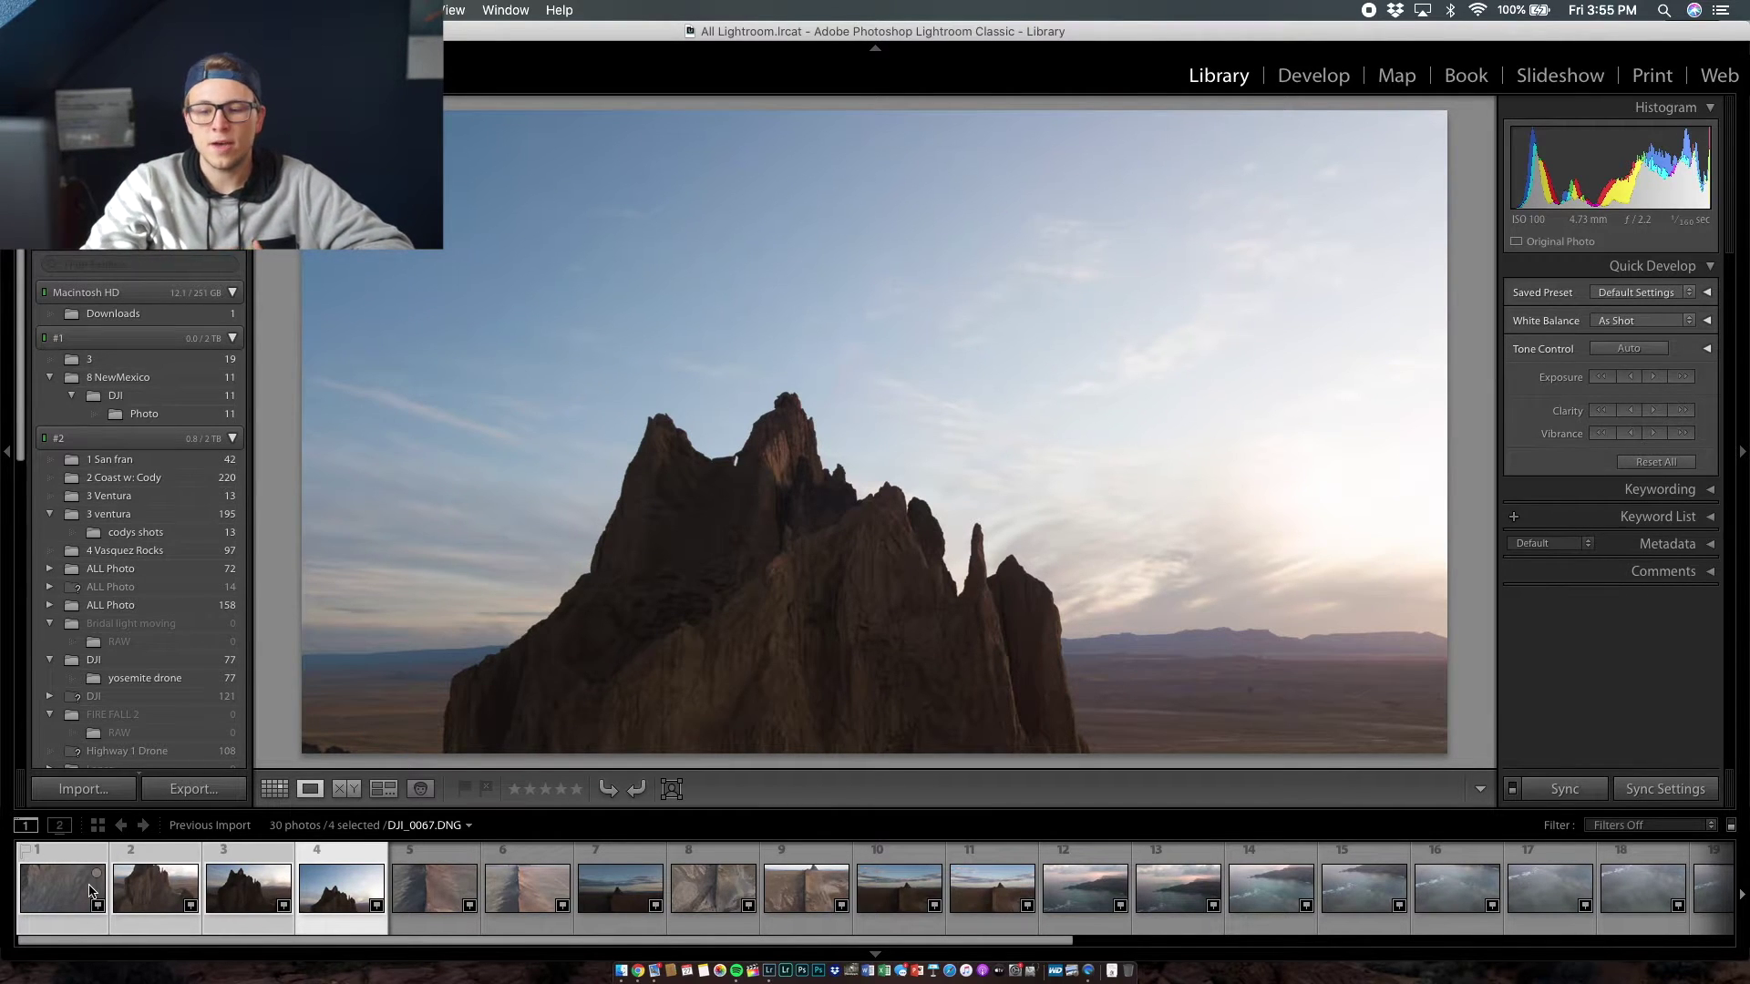
key(Left)
key(Left)
key(Left)
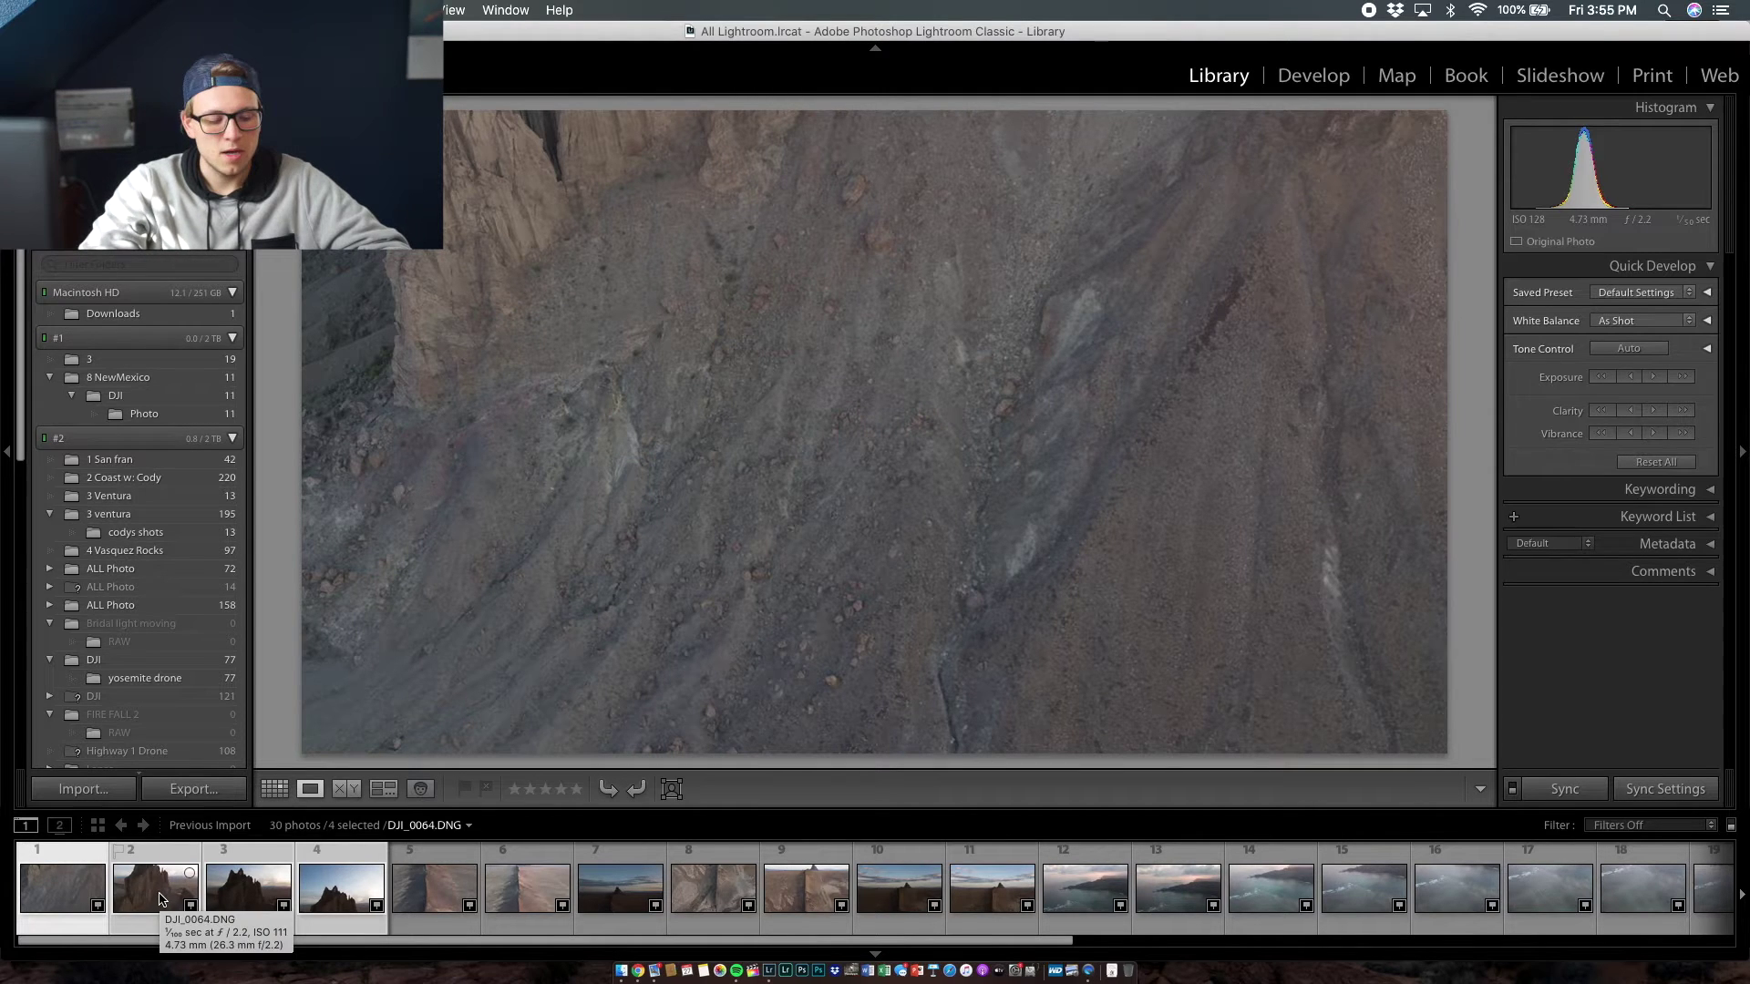
Launch Photo Merge > Panorama on the four selected spire photos from the filmstrip
right_click(161, 900)
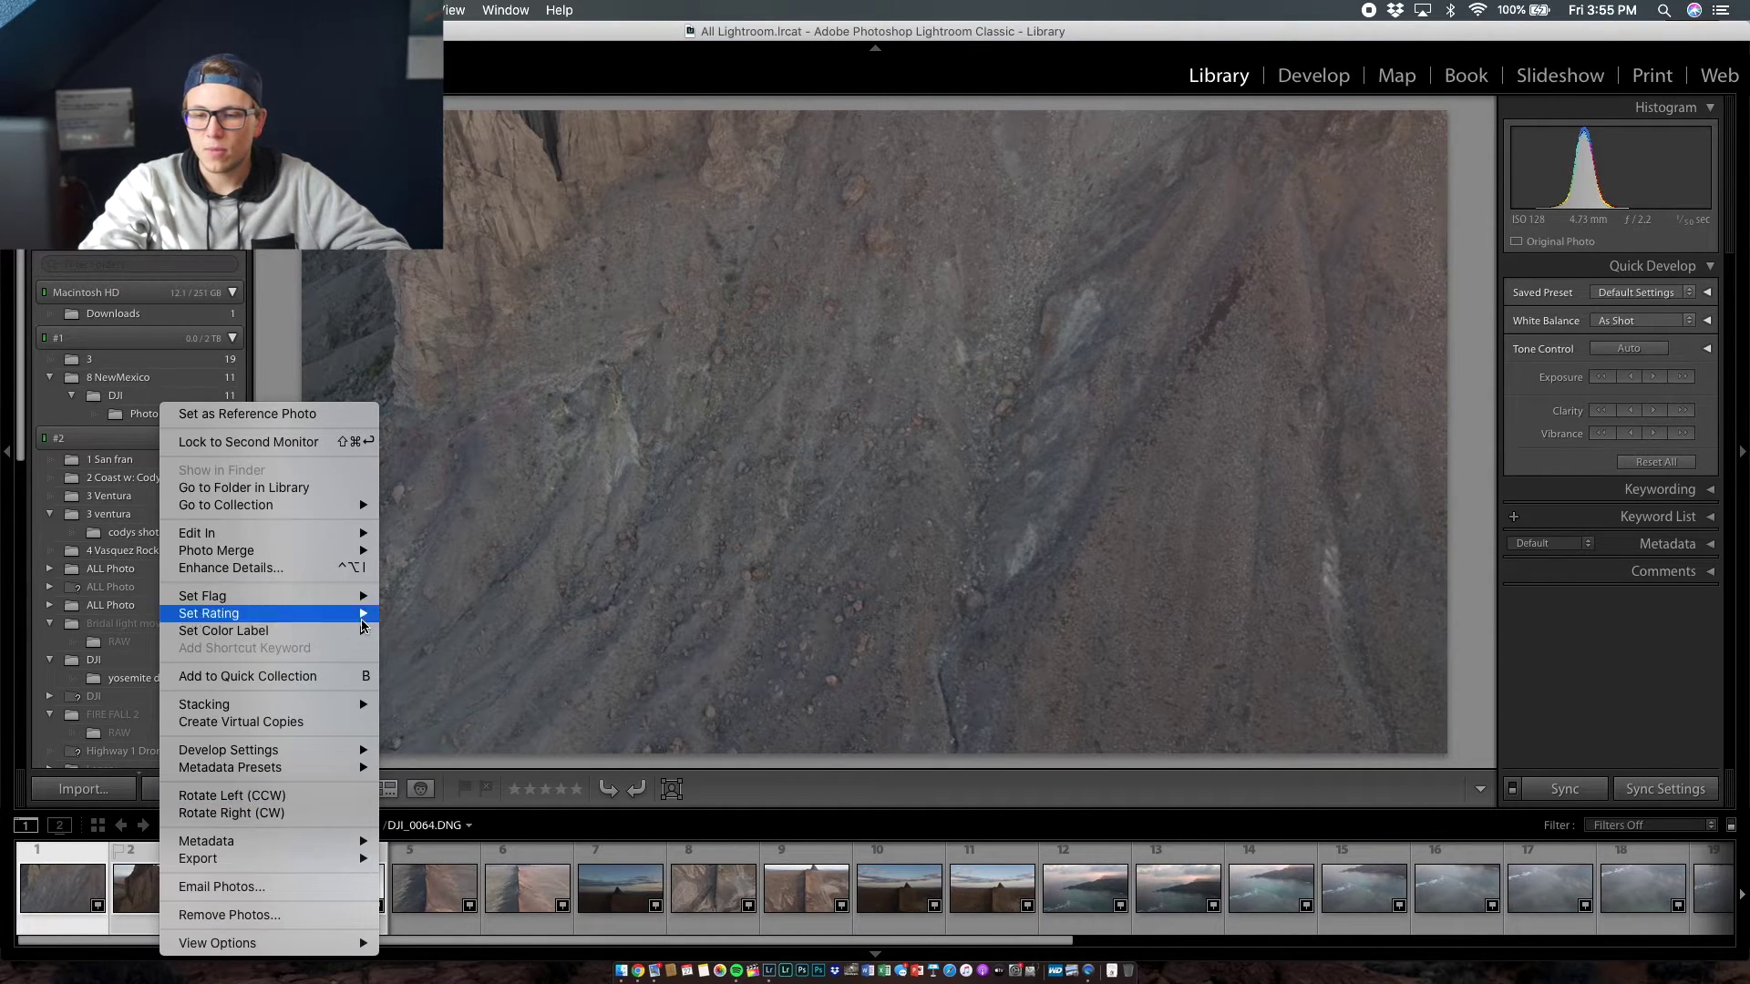
mouse_move(362, 563)
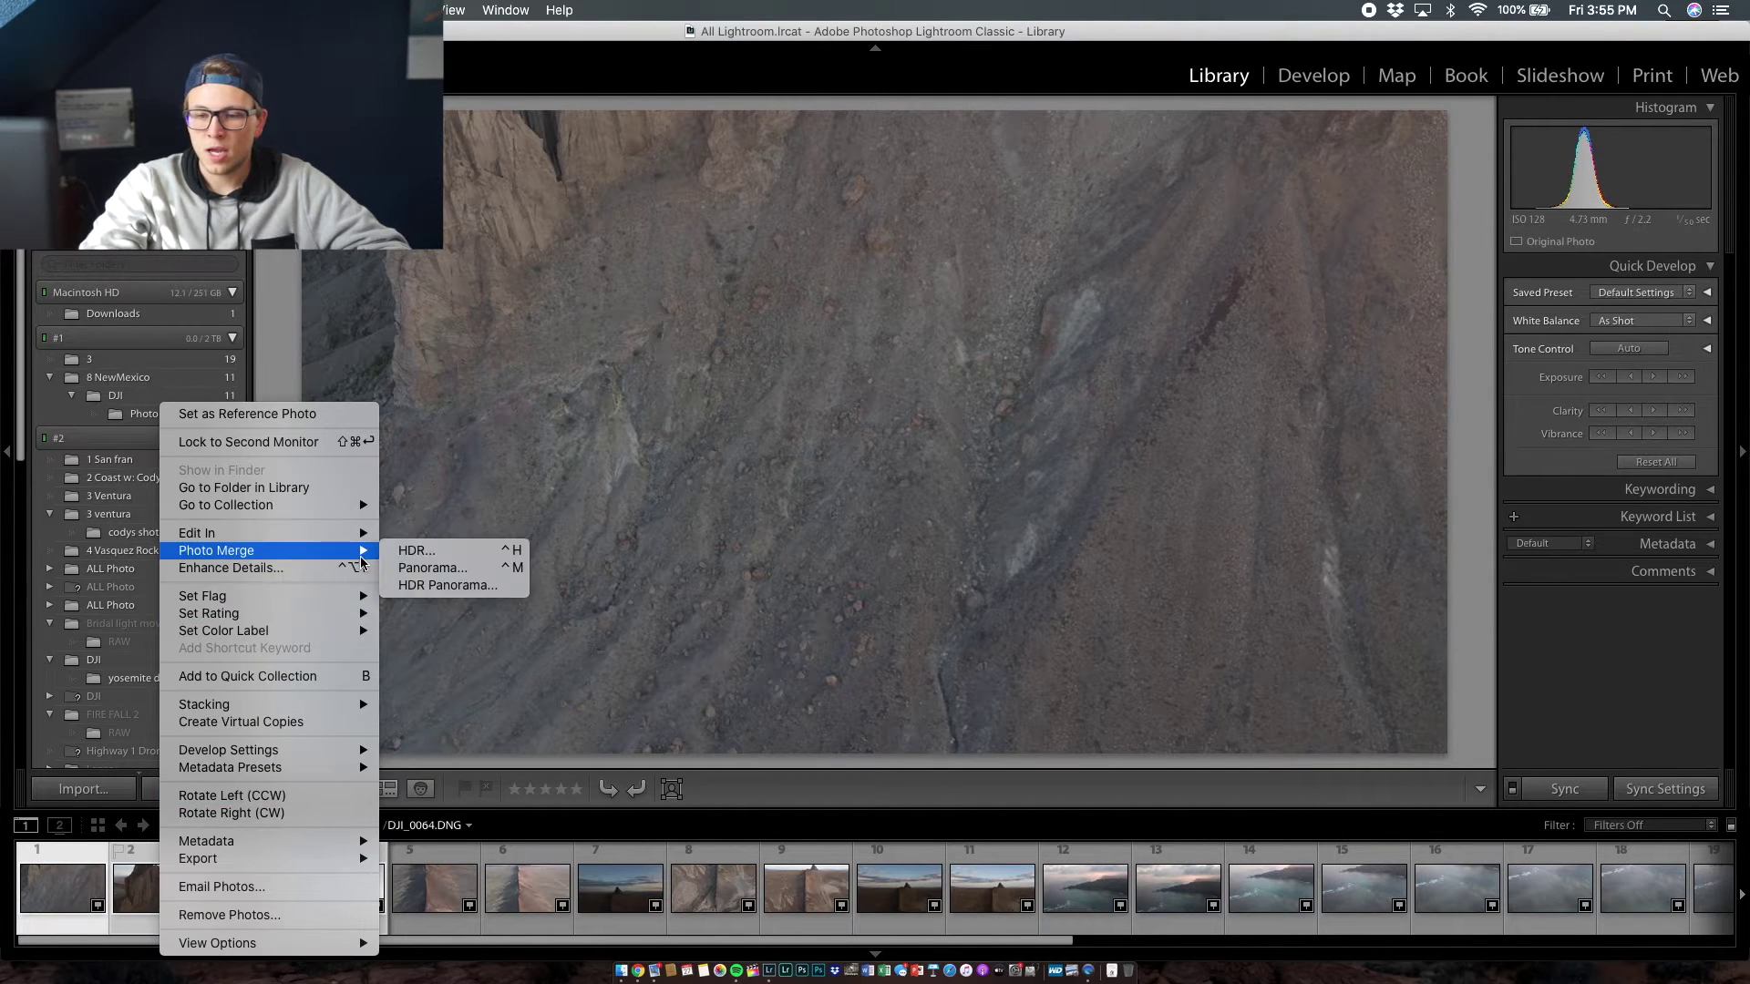
click(429, 569)
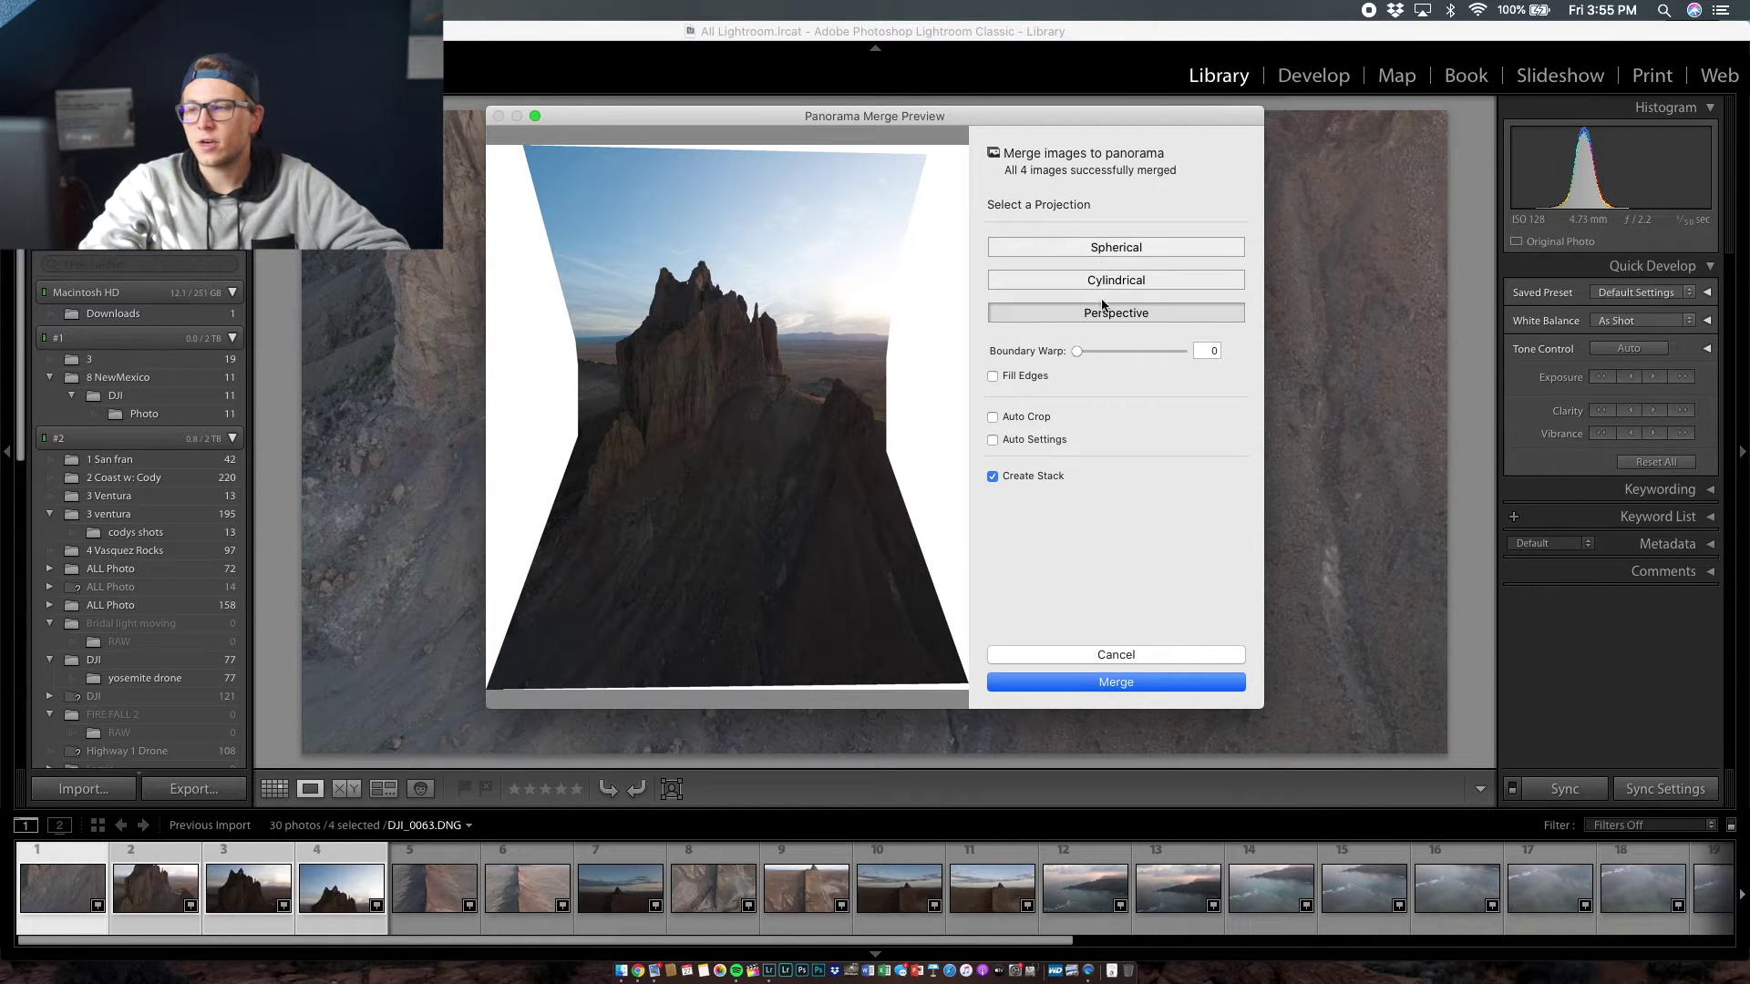
Preview the spire pano in Spherical, then Cylindrical, then return to Perspective projection
click(1103, 251)
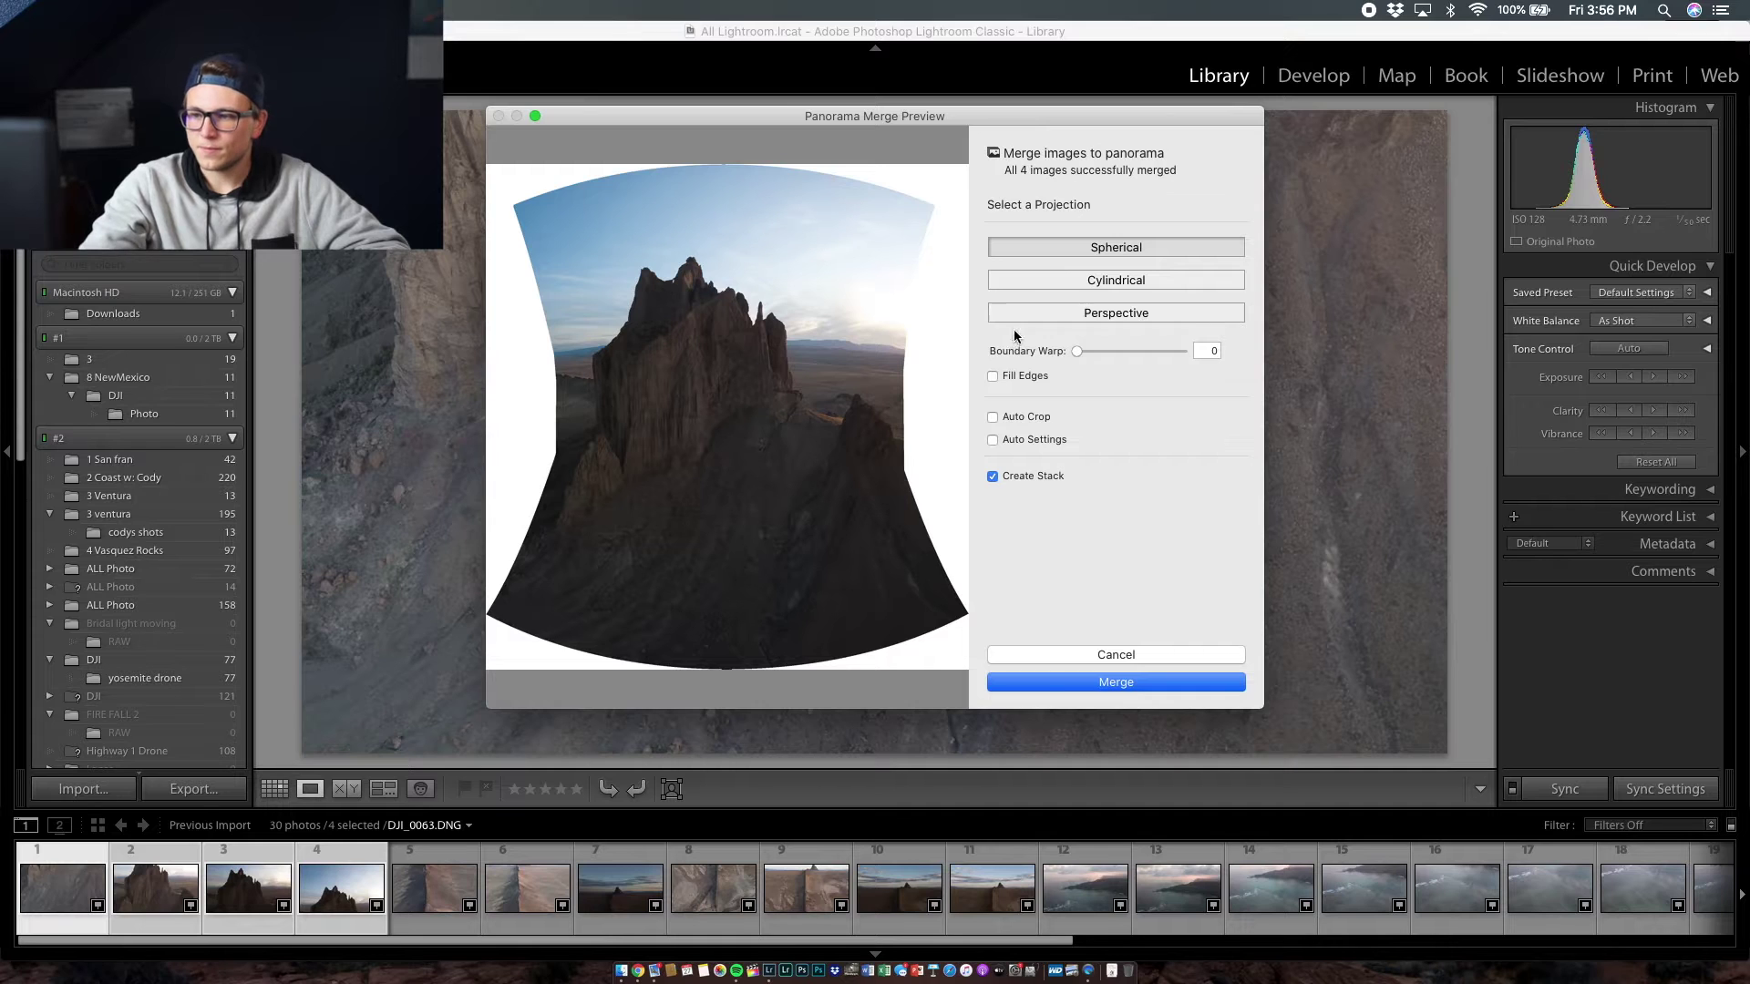
click(1075, 286)
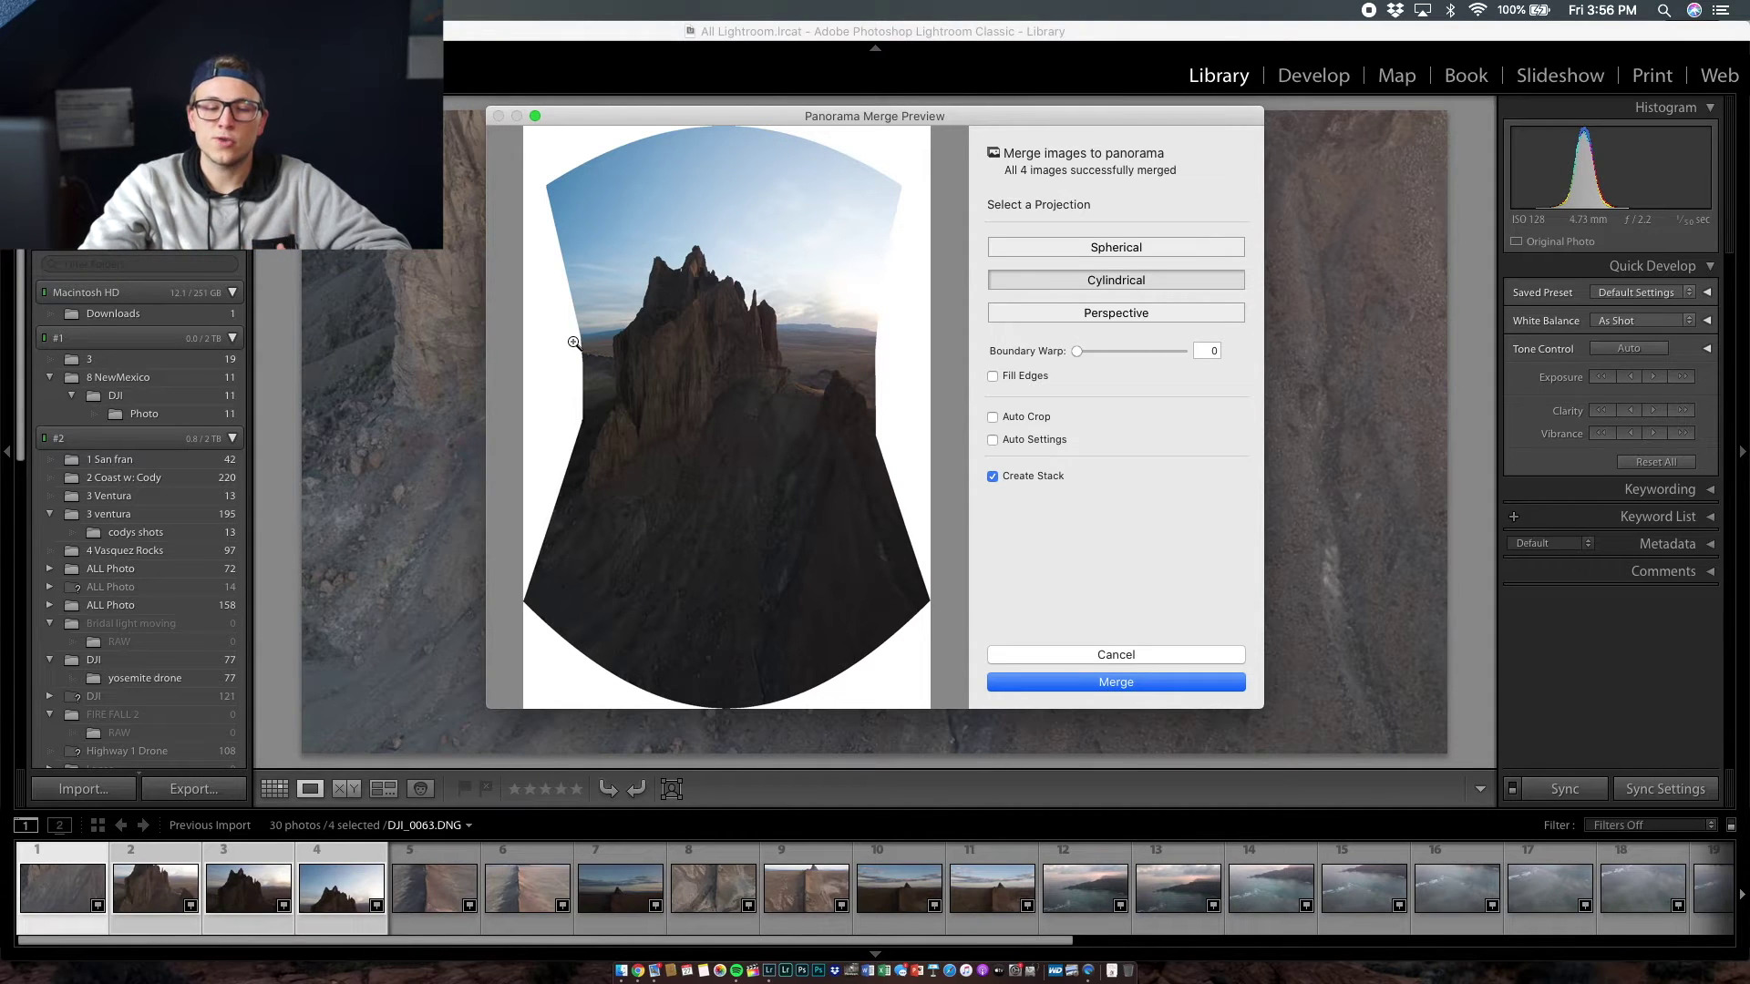
click(1156, 313)
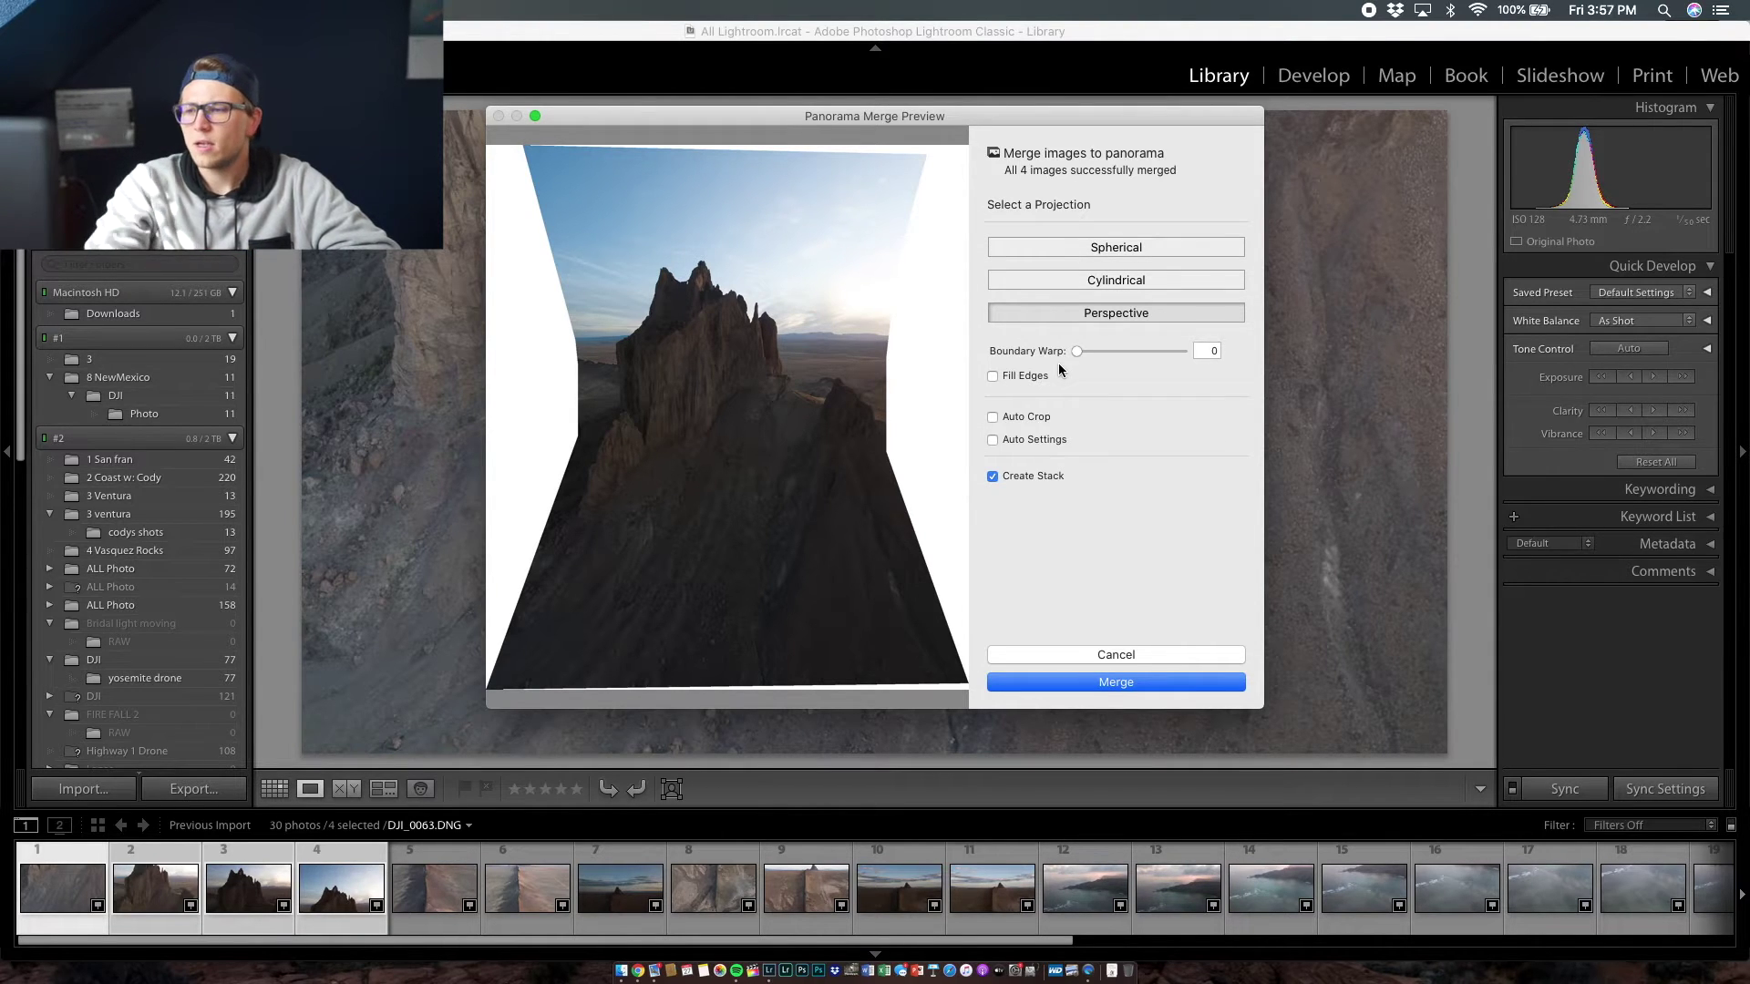
Enable Auto Crop, toggle Auto Settings on and back off, and merge the perspective spire panorama
click(992, 418)
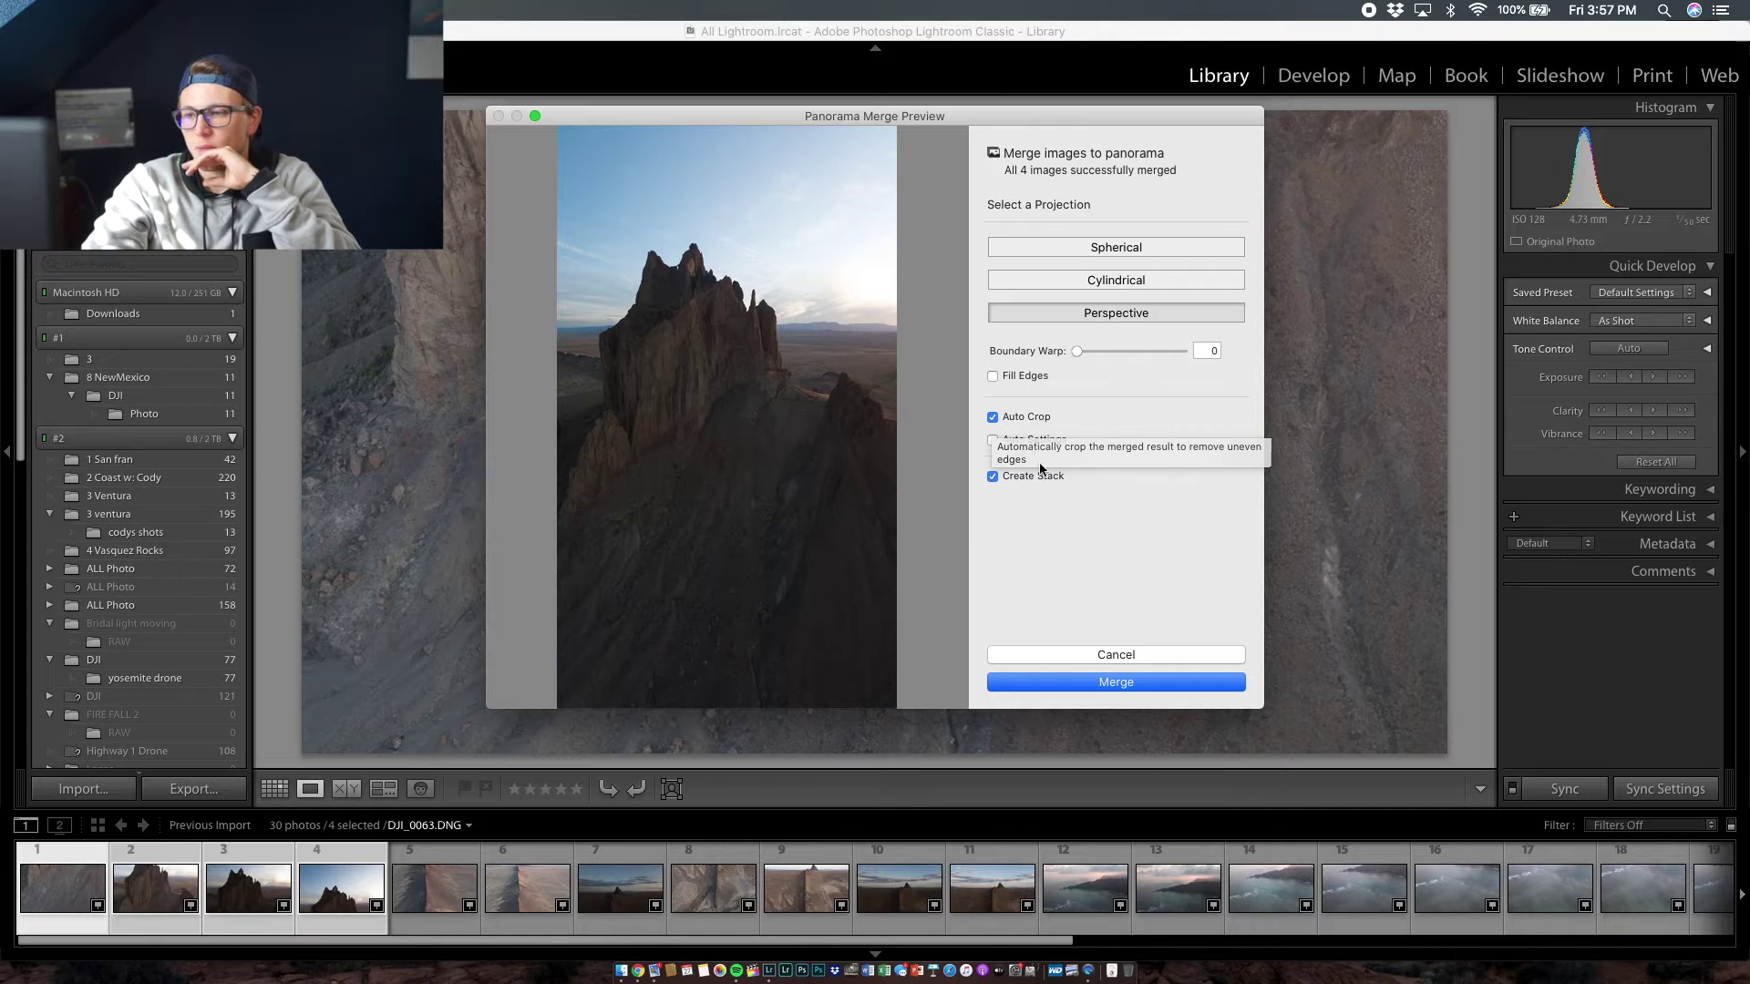
click(992, 441)
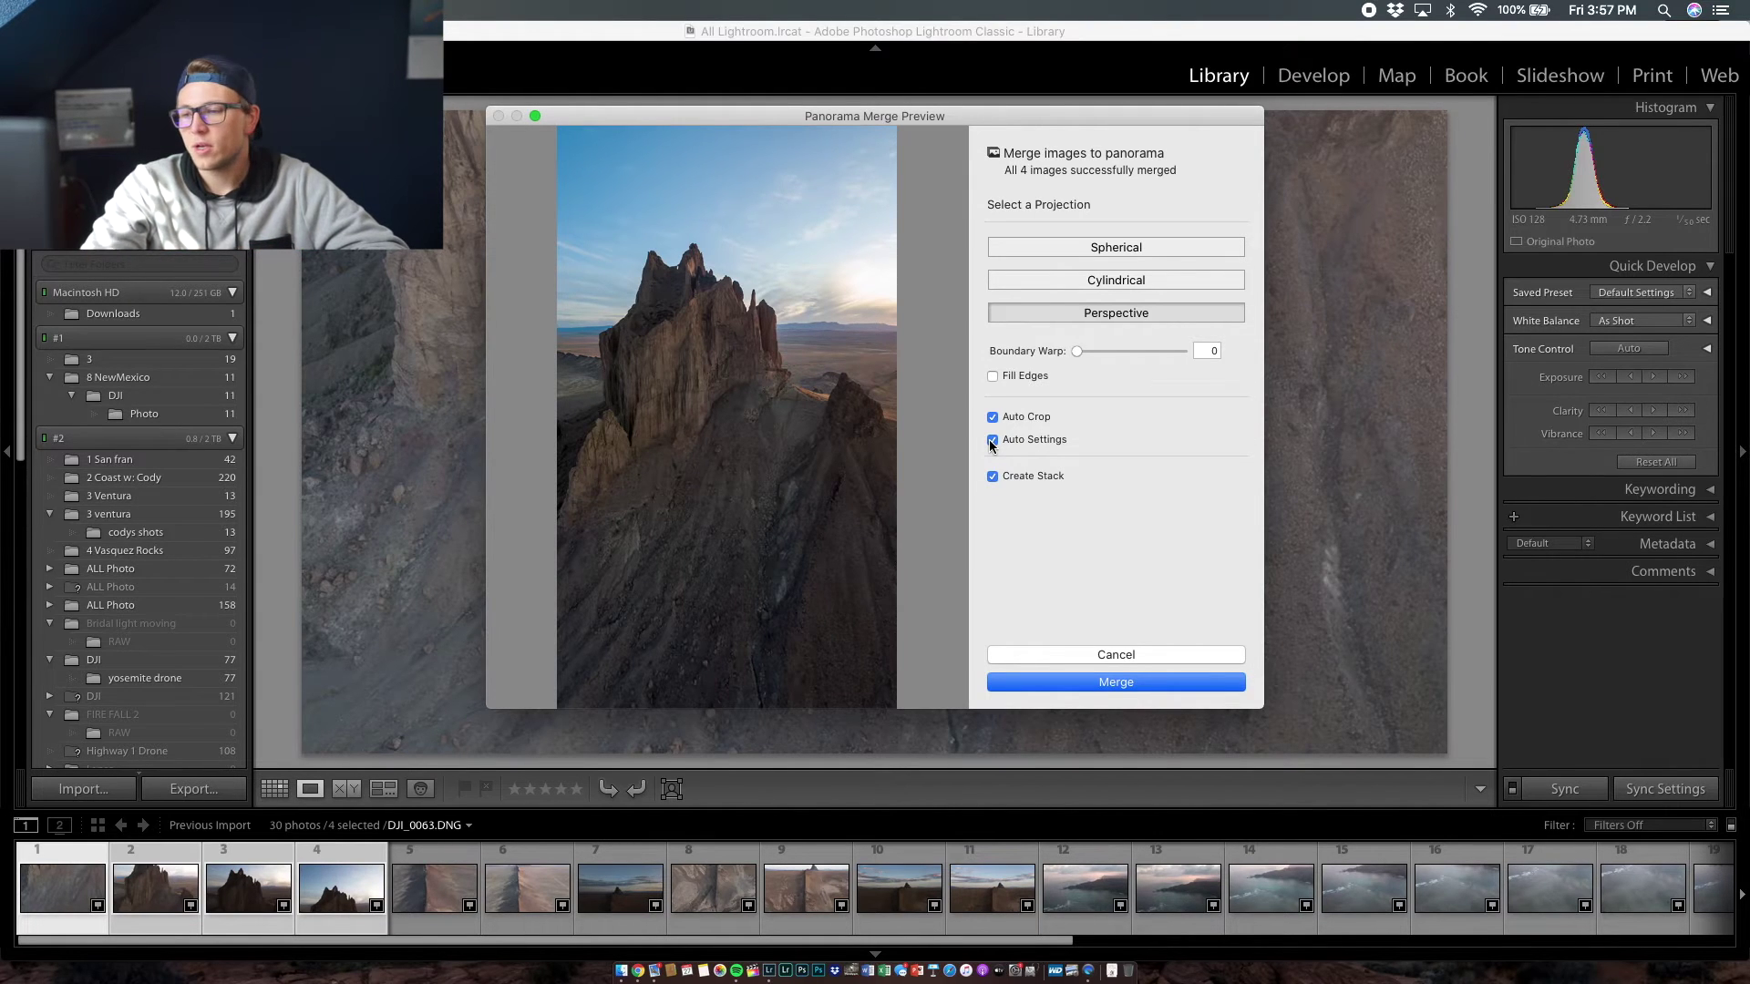
click(992, 441)
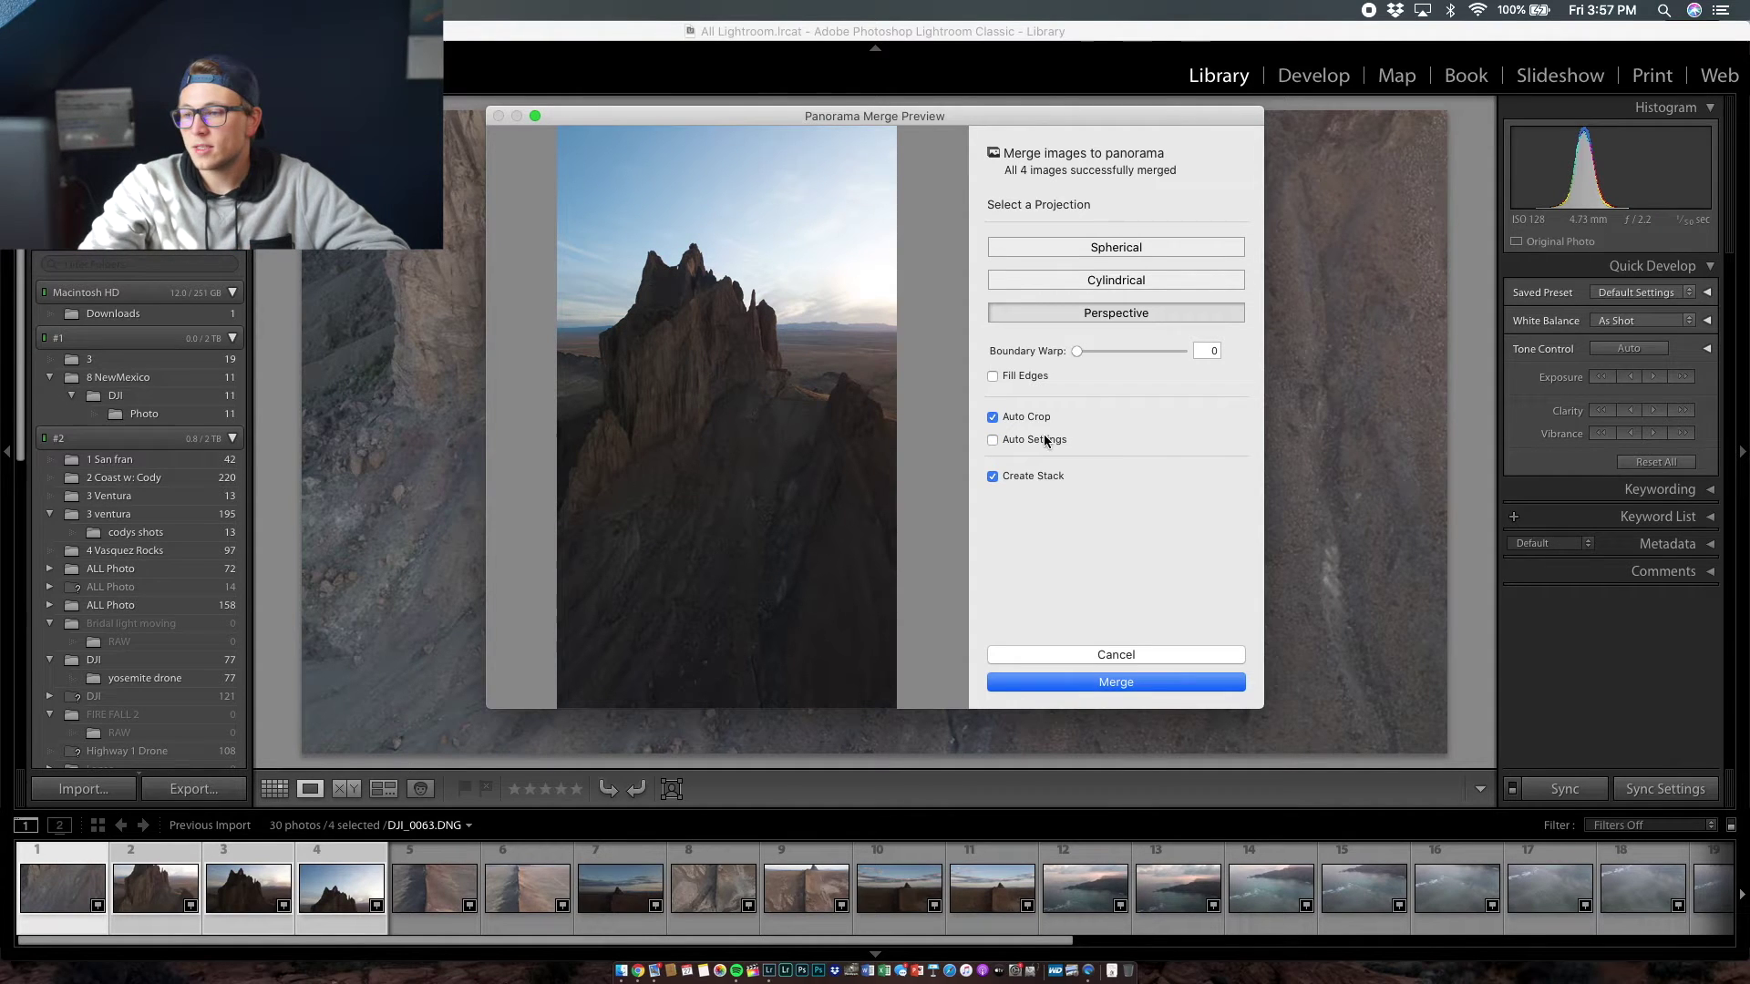
click(1102, 684)
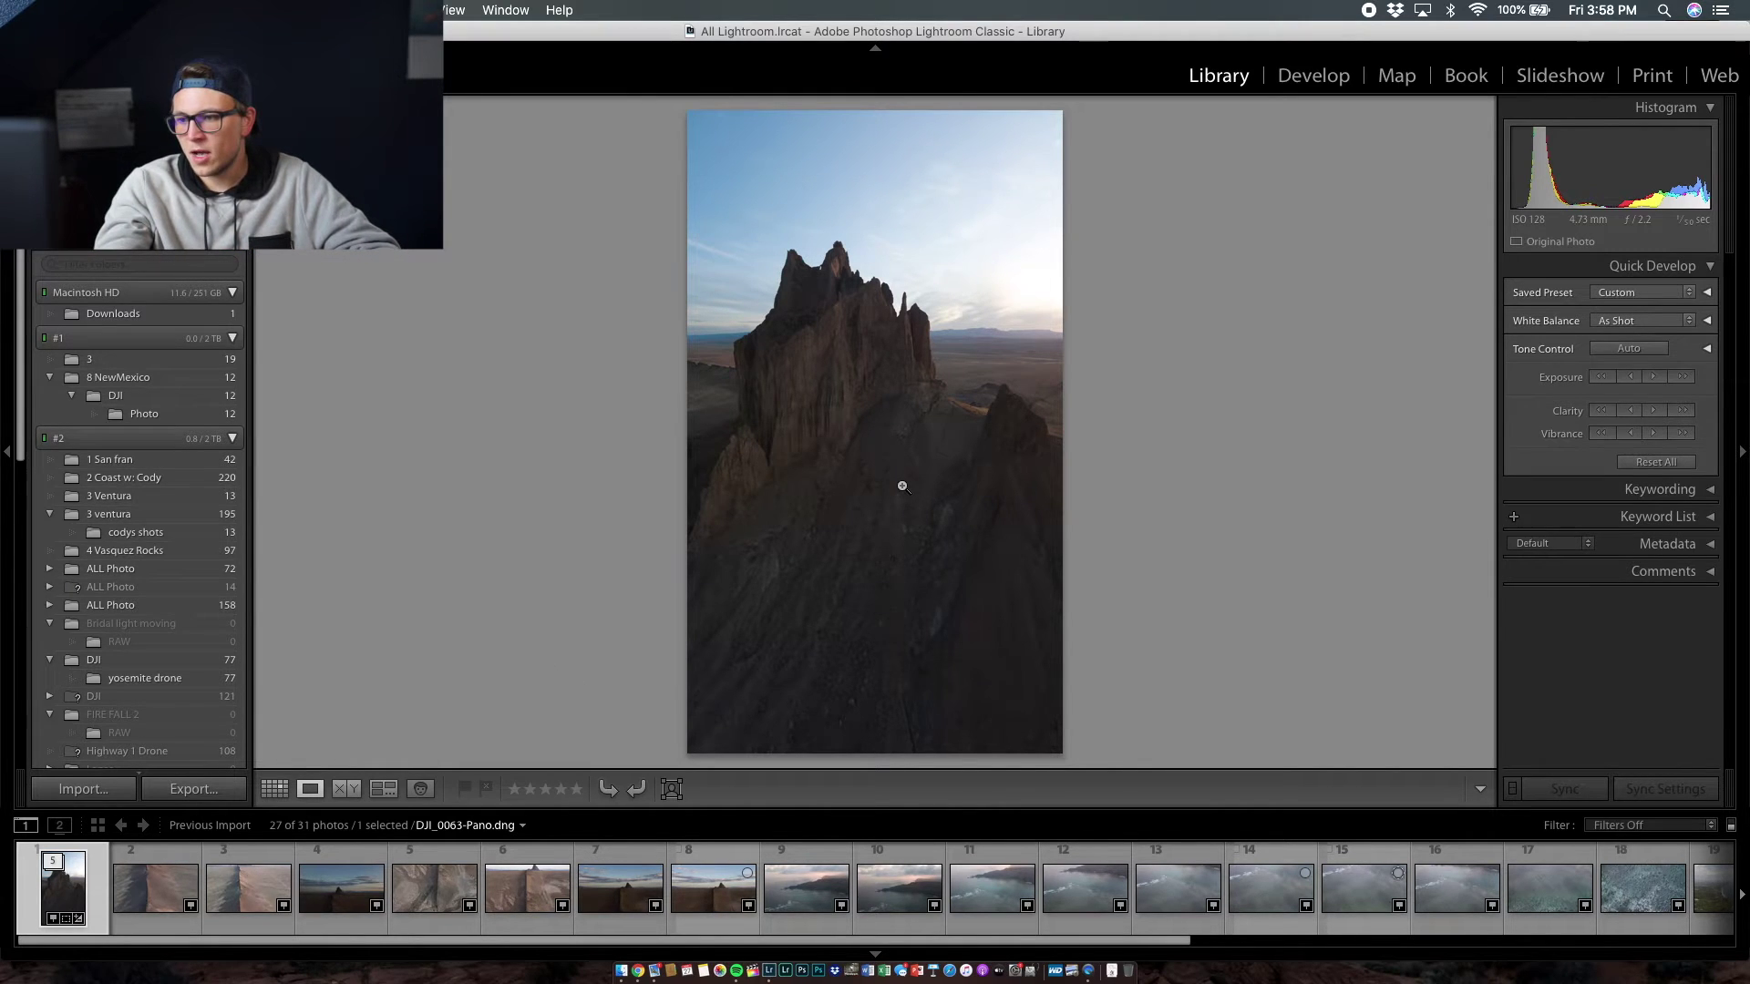
In Develop, raise the spire panorama's Exposure to +1.10, then try an Orange Hue shift and reset it to 0
click(1314, 75)
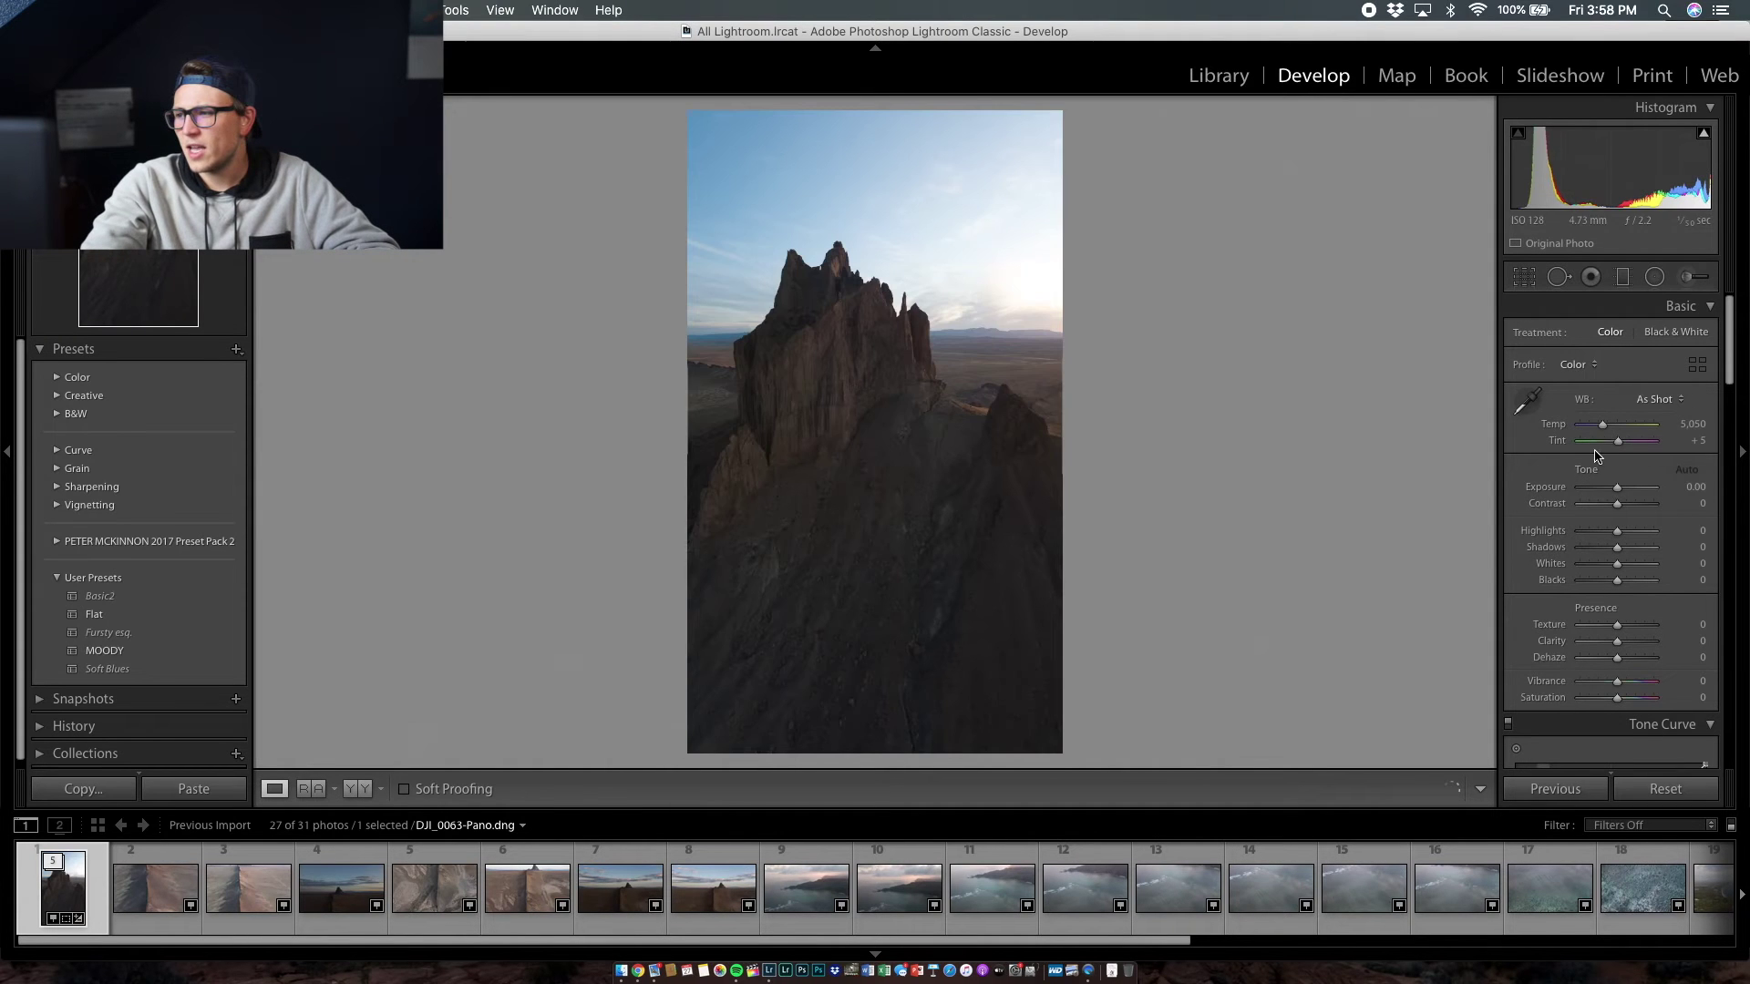
drag(1618, 493, 1629, 492)
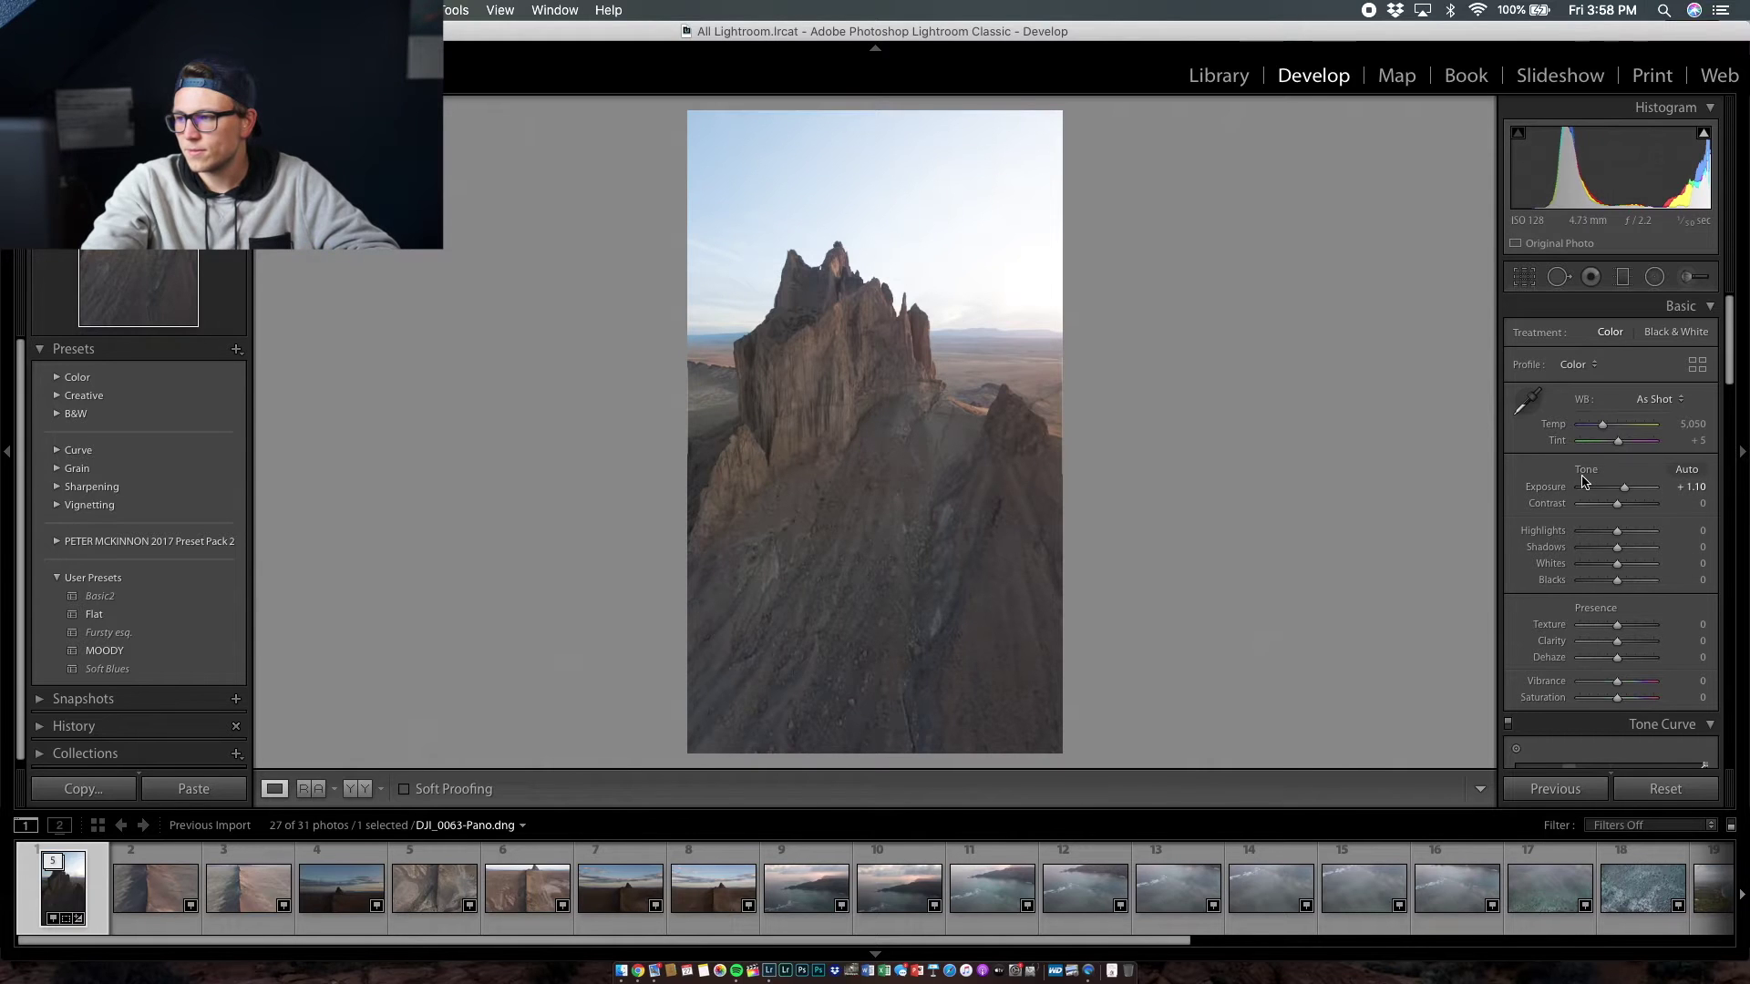
scroll(1615, 459, down, 4)
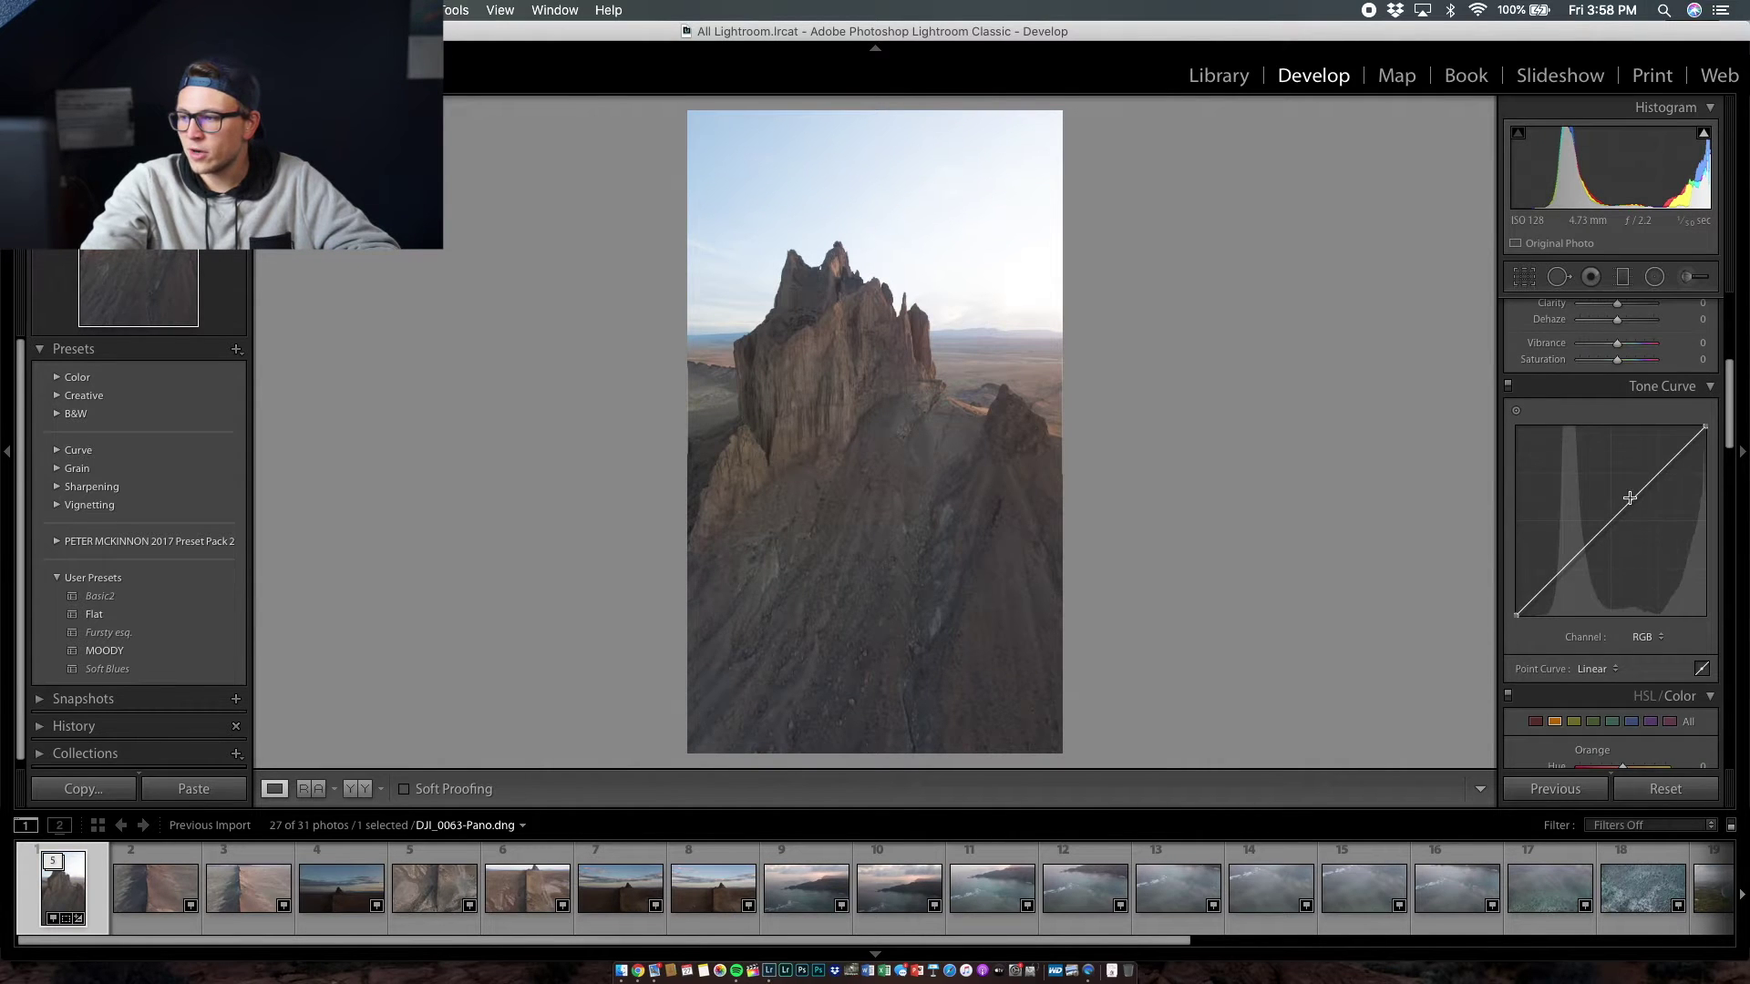
scroll(1629, 497, down, 3)
drag(1624, 480, 1582, 482)
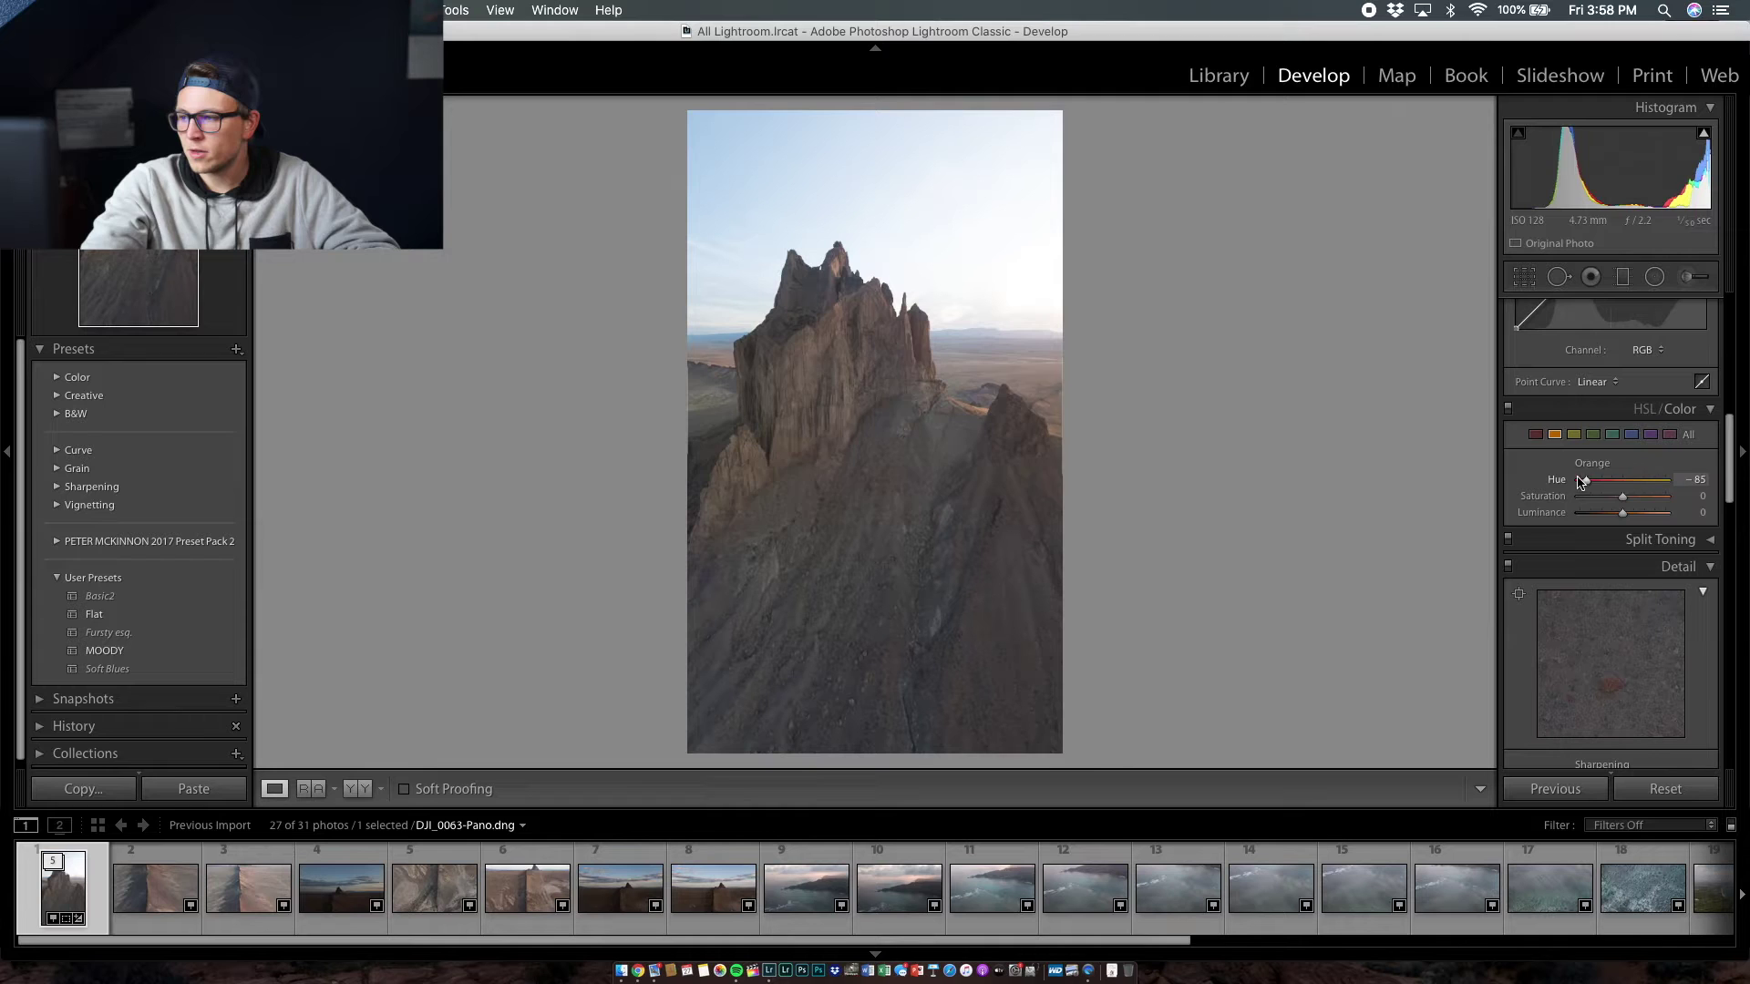
double_click(1552, 480)
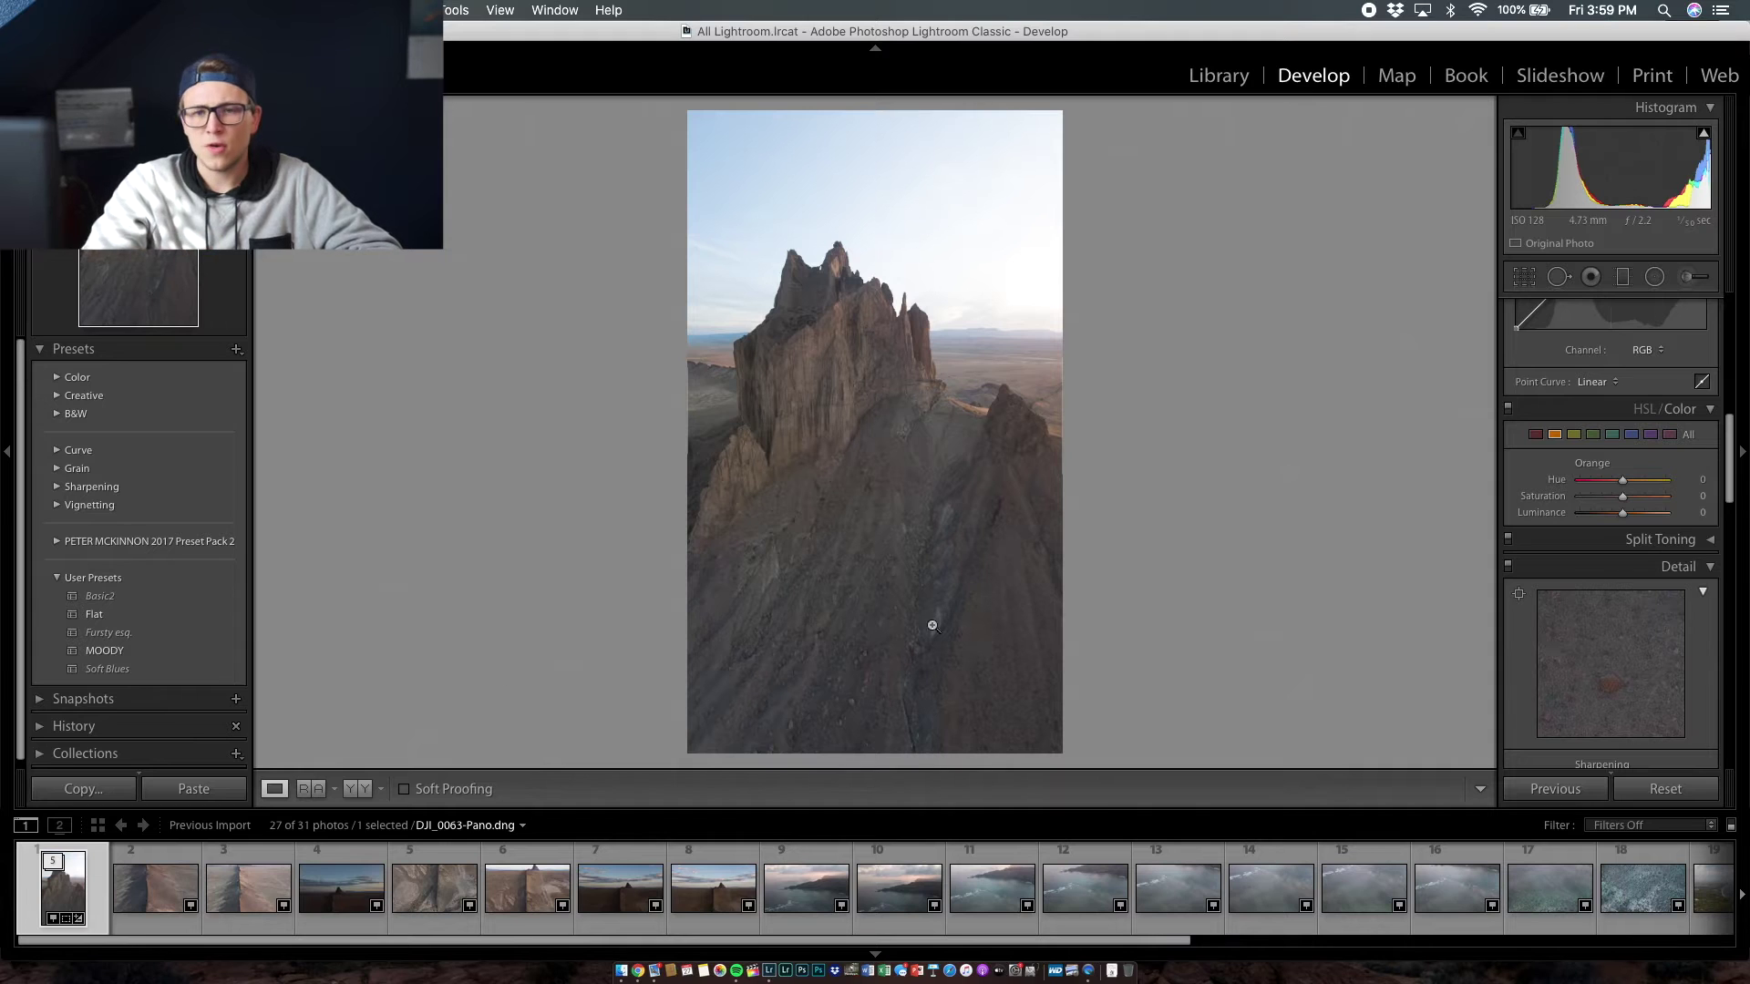
scroll(1647, 432, up, 5)
scroll(1647, 432, up, 5)
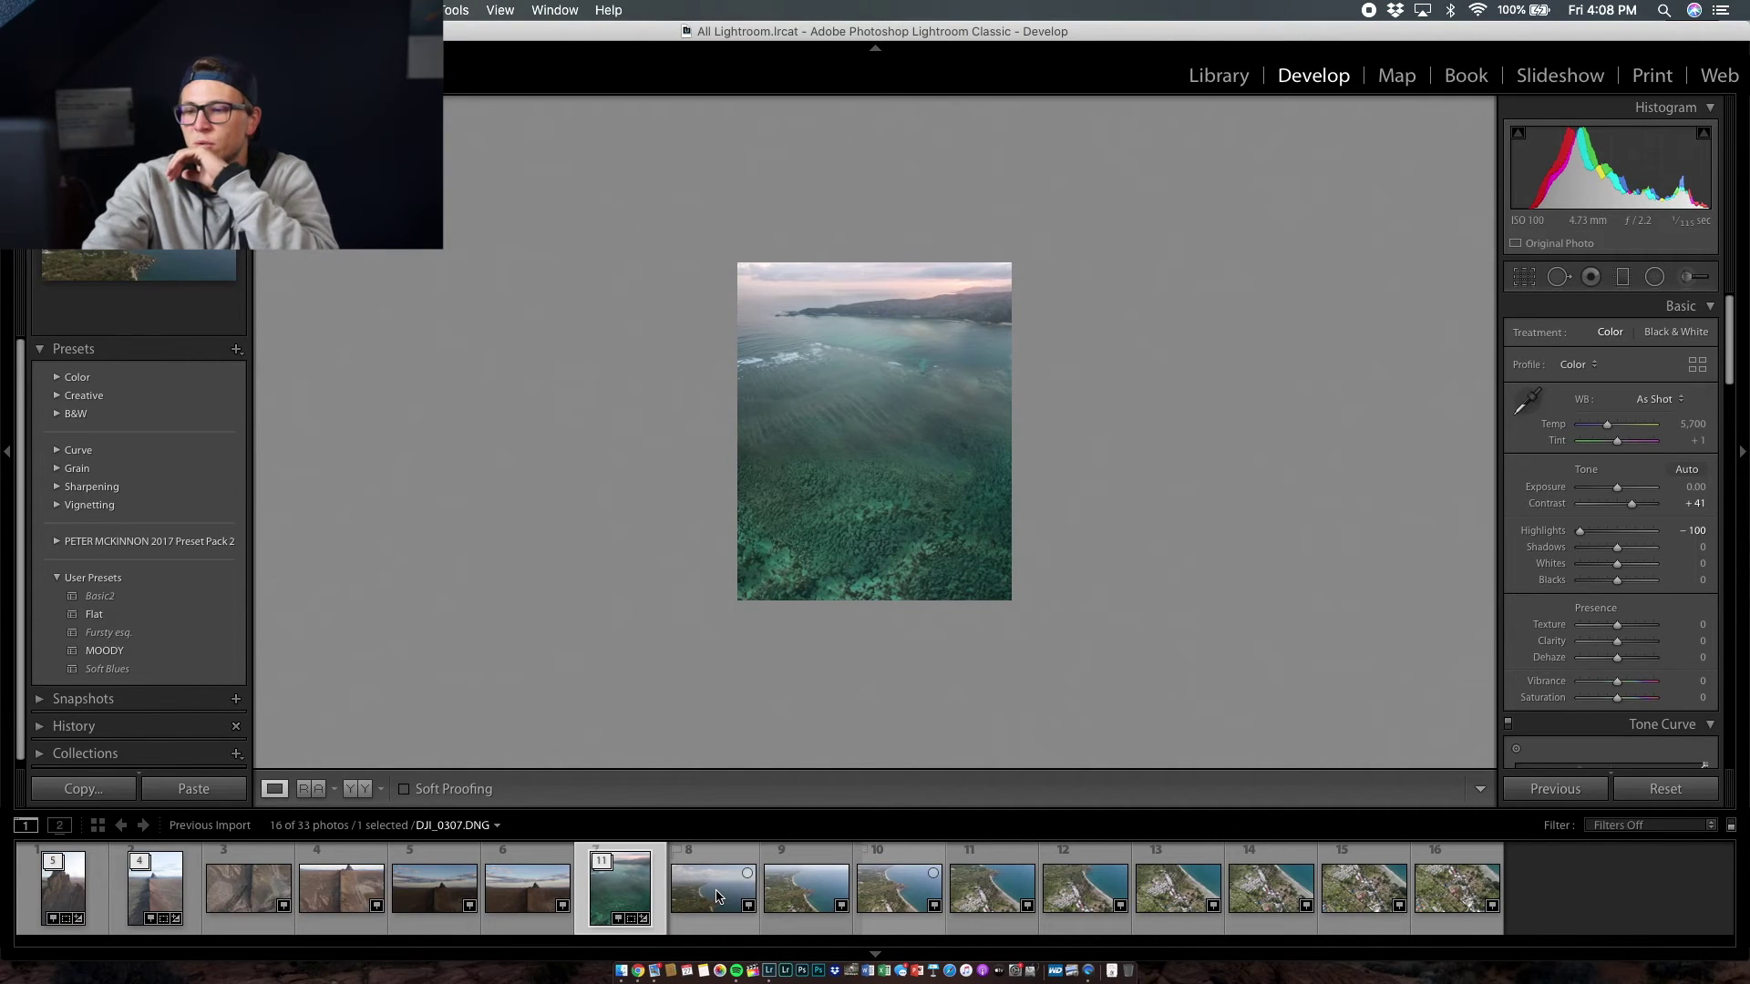
Select coastal thumbnails 8 through 16 in the filmstrip, making DJI_0329 the active photo
click(718, 898)
shift+click(807, 898)
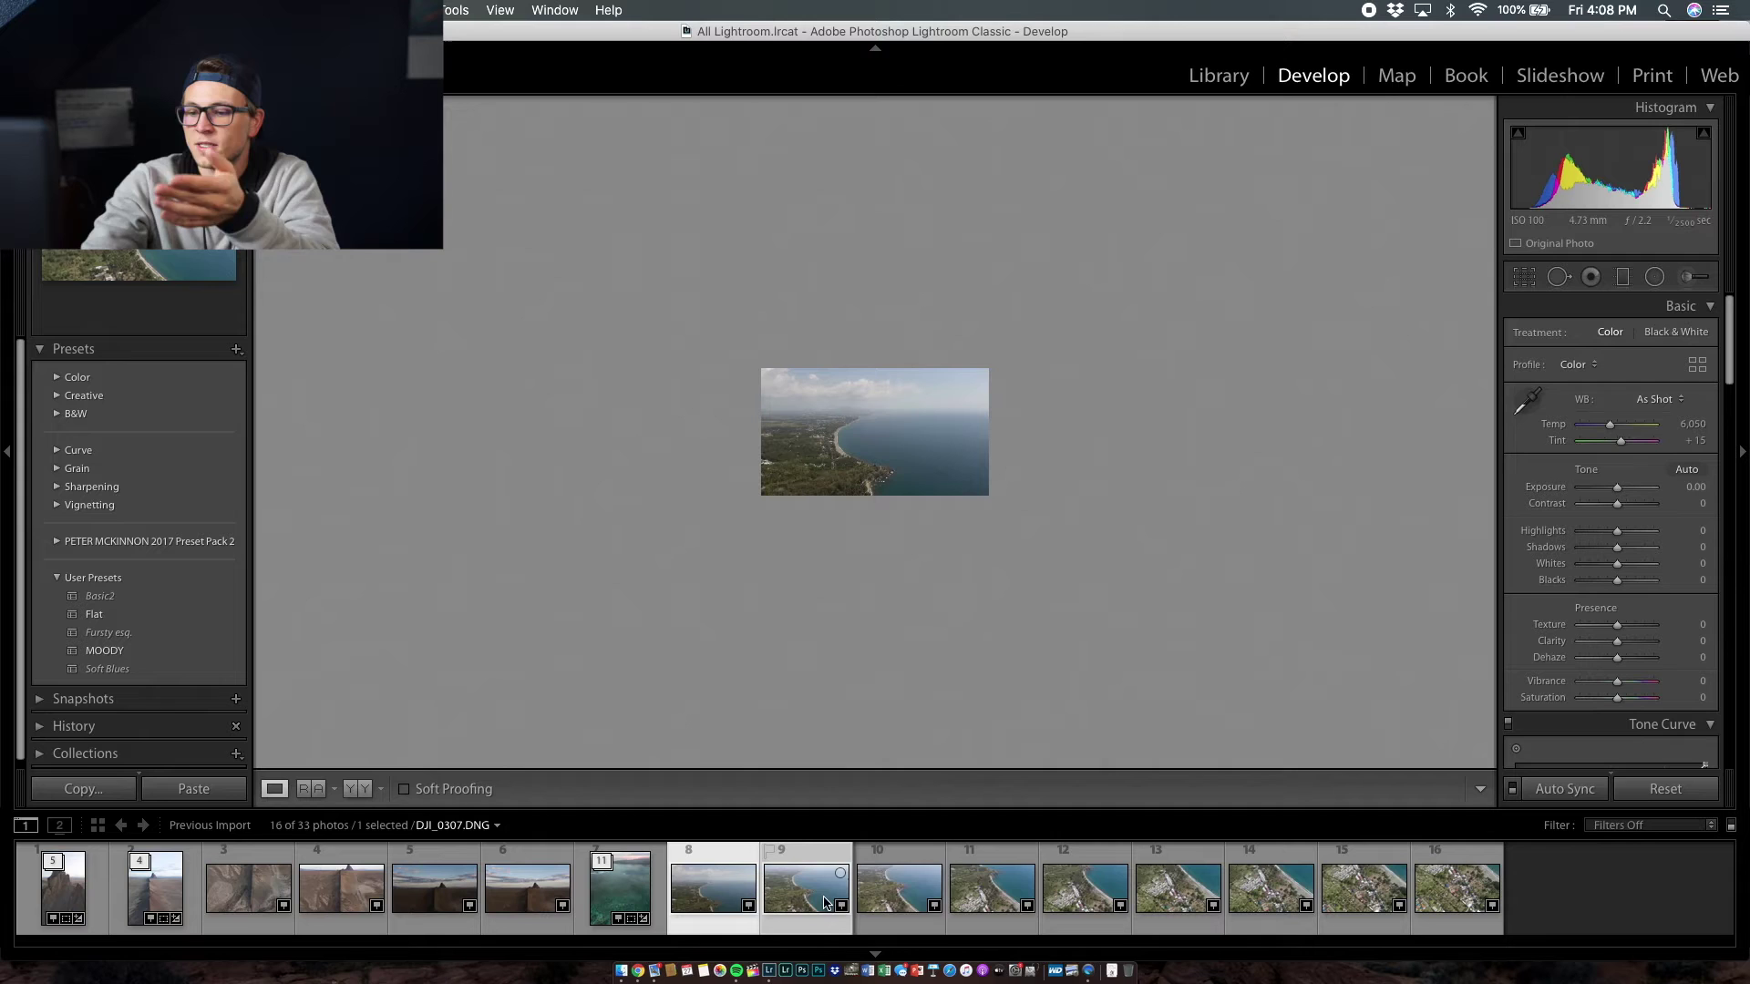
shift+click(891, 902)
shift+click(991, 889)
shift+click(1084, 888)
shift+click(1178, 889)
shift+click(1447, 885)
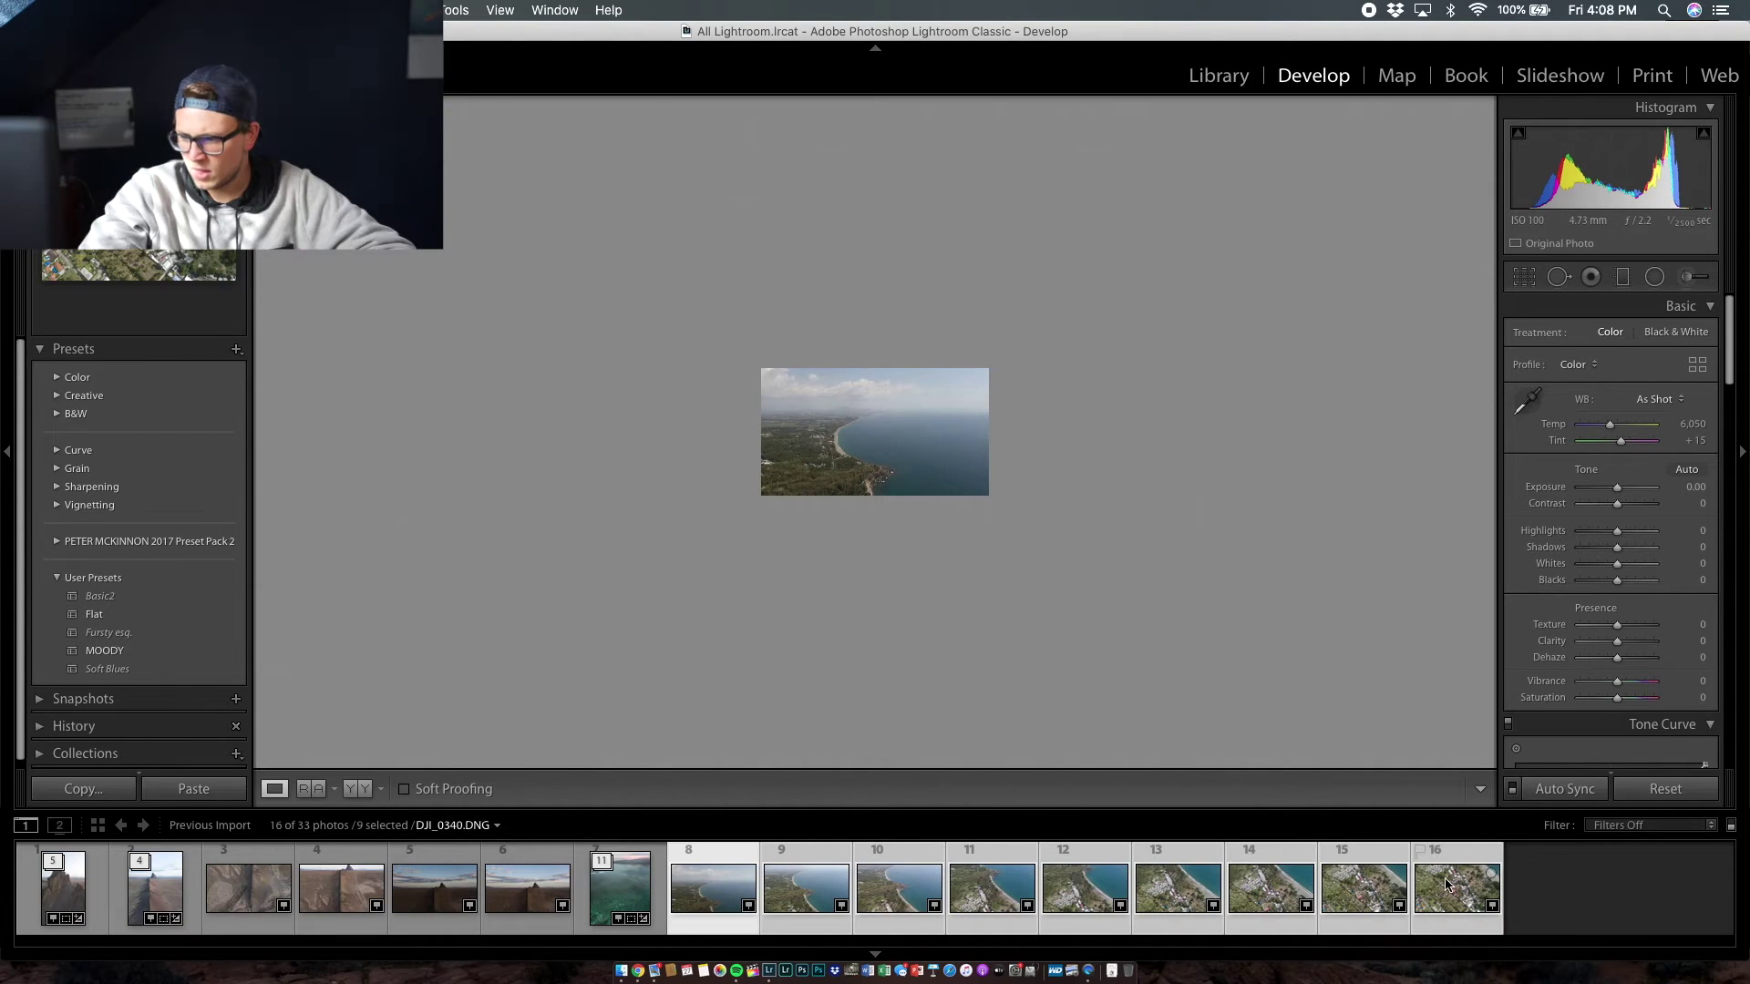
click(1190, 897)
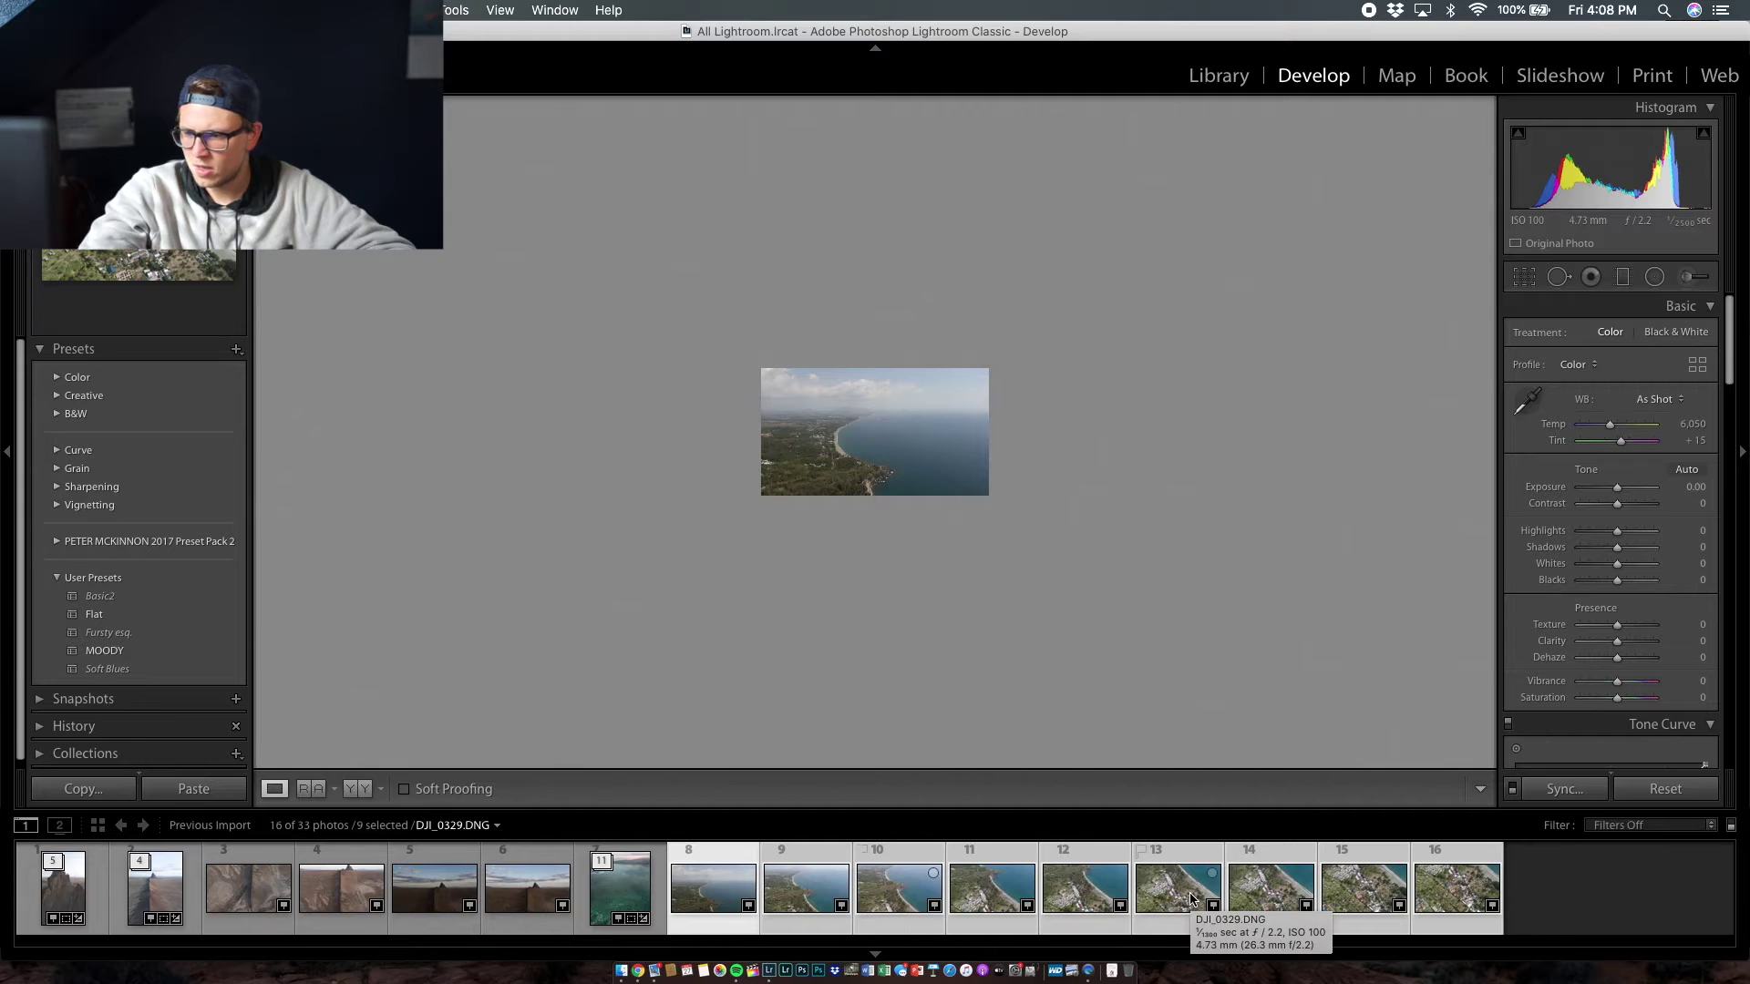
Start a Photo Merge panorama of the nine selected coastal shots
right_click(1060, 882)
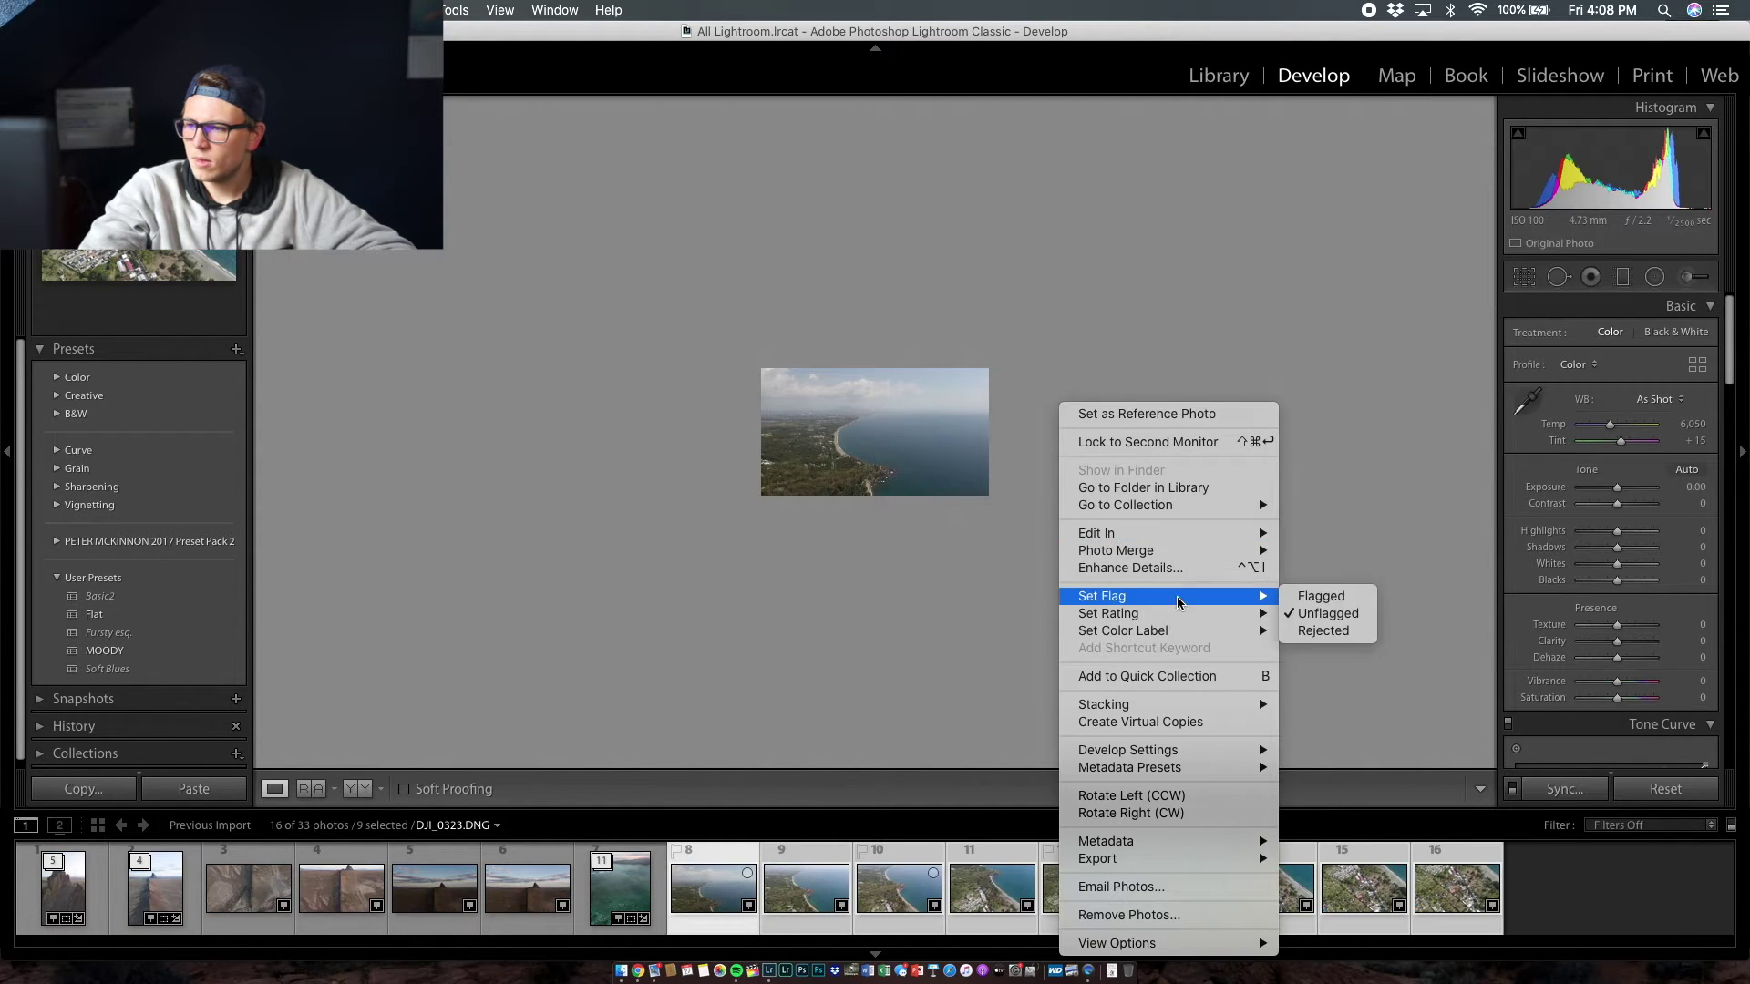
mouse_move(1212, 550)
click(1362, 571)
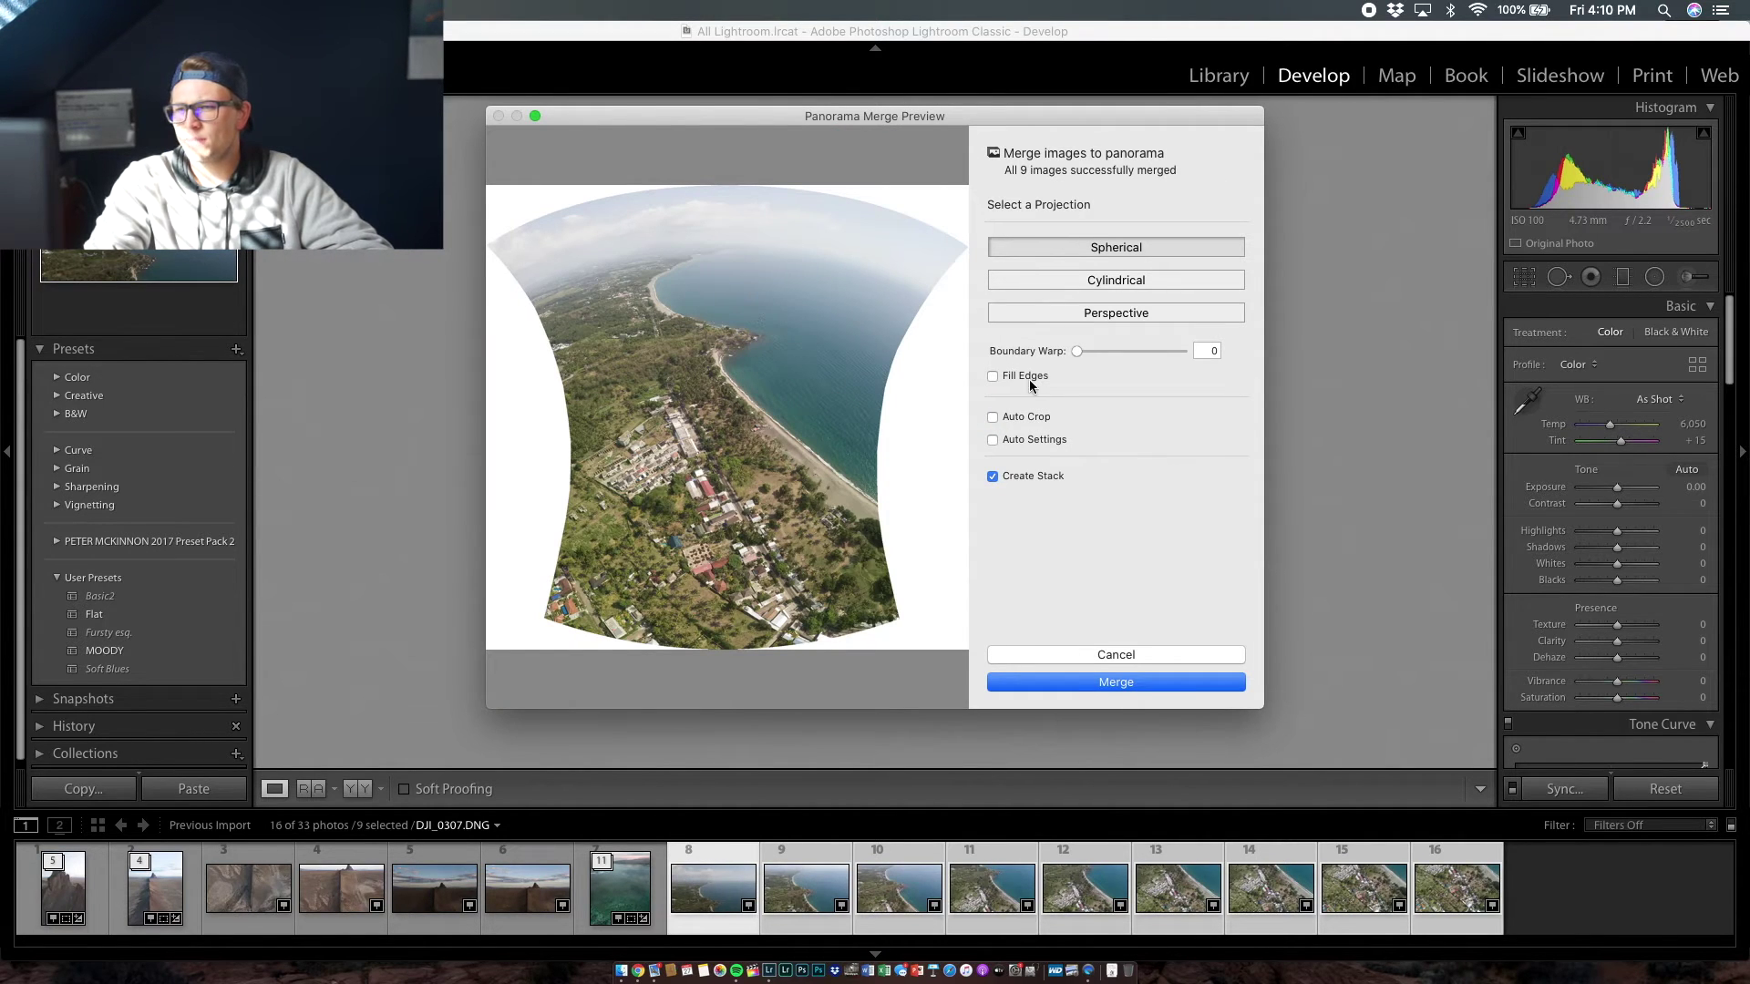
Compare Perspective and Cylindrical projections and try Boundary Warp, returning it to 0
click(1122, 313)
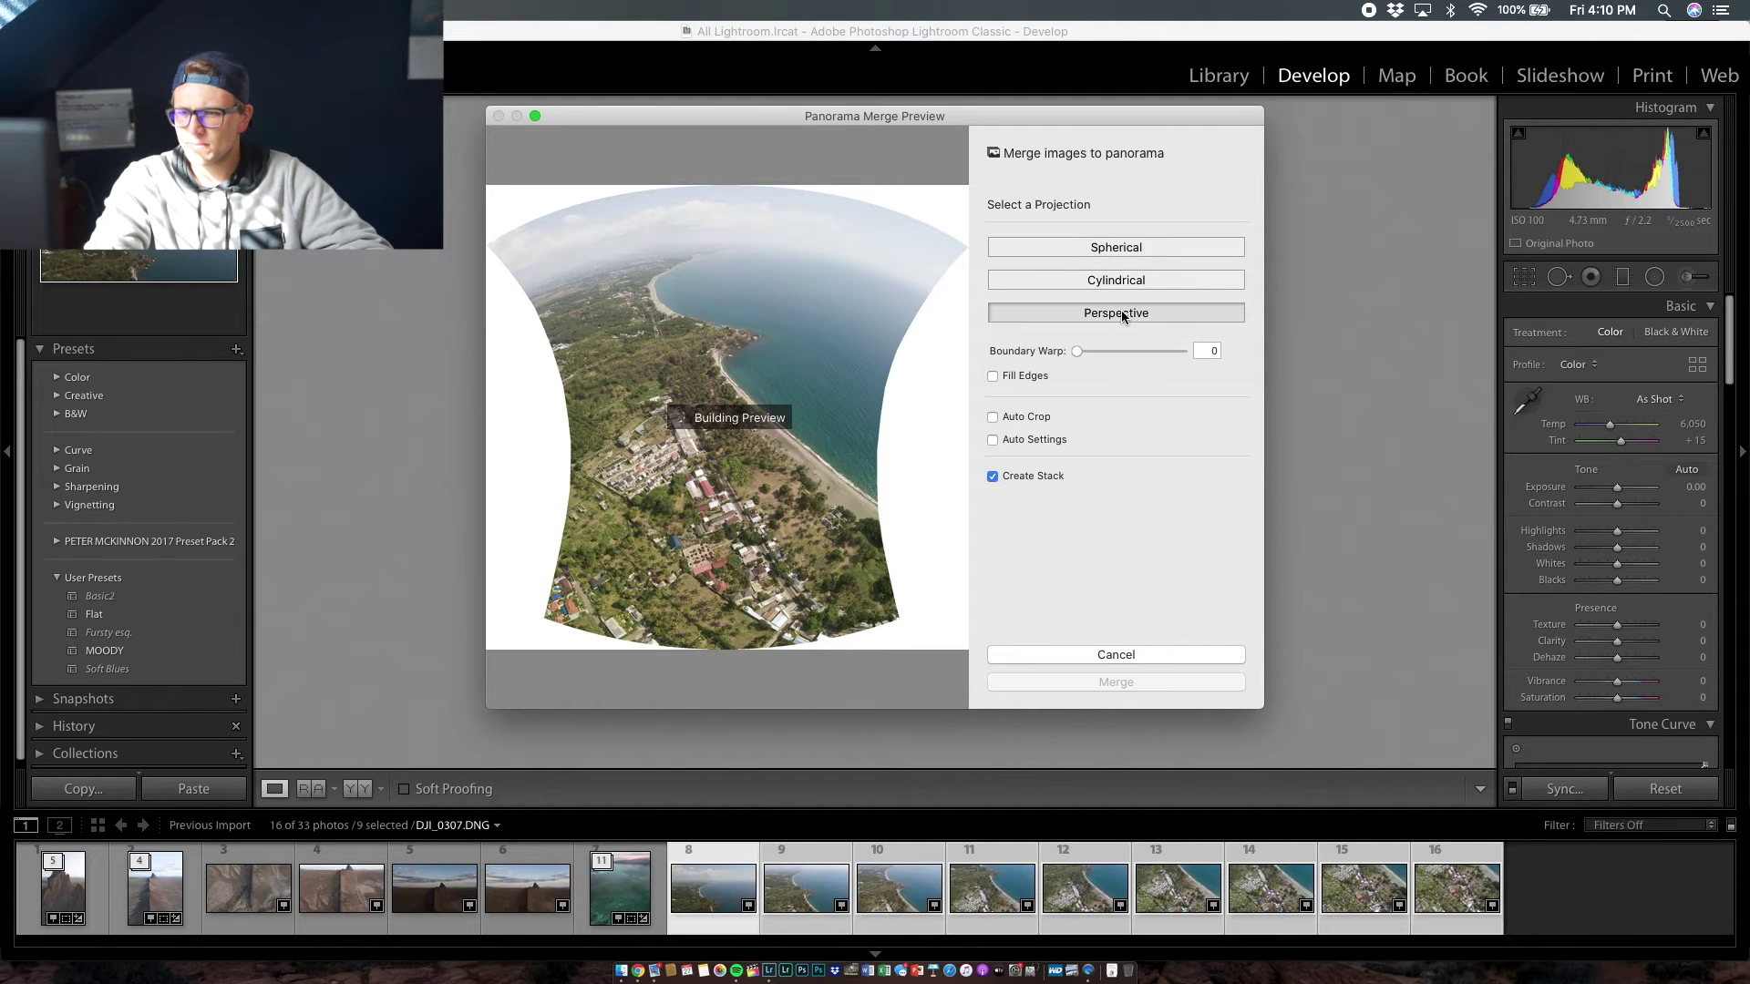
click(1119, 281)
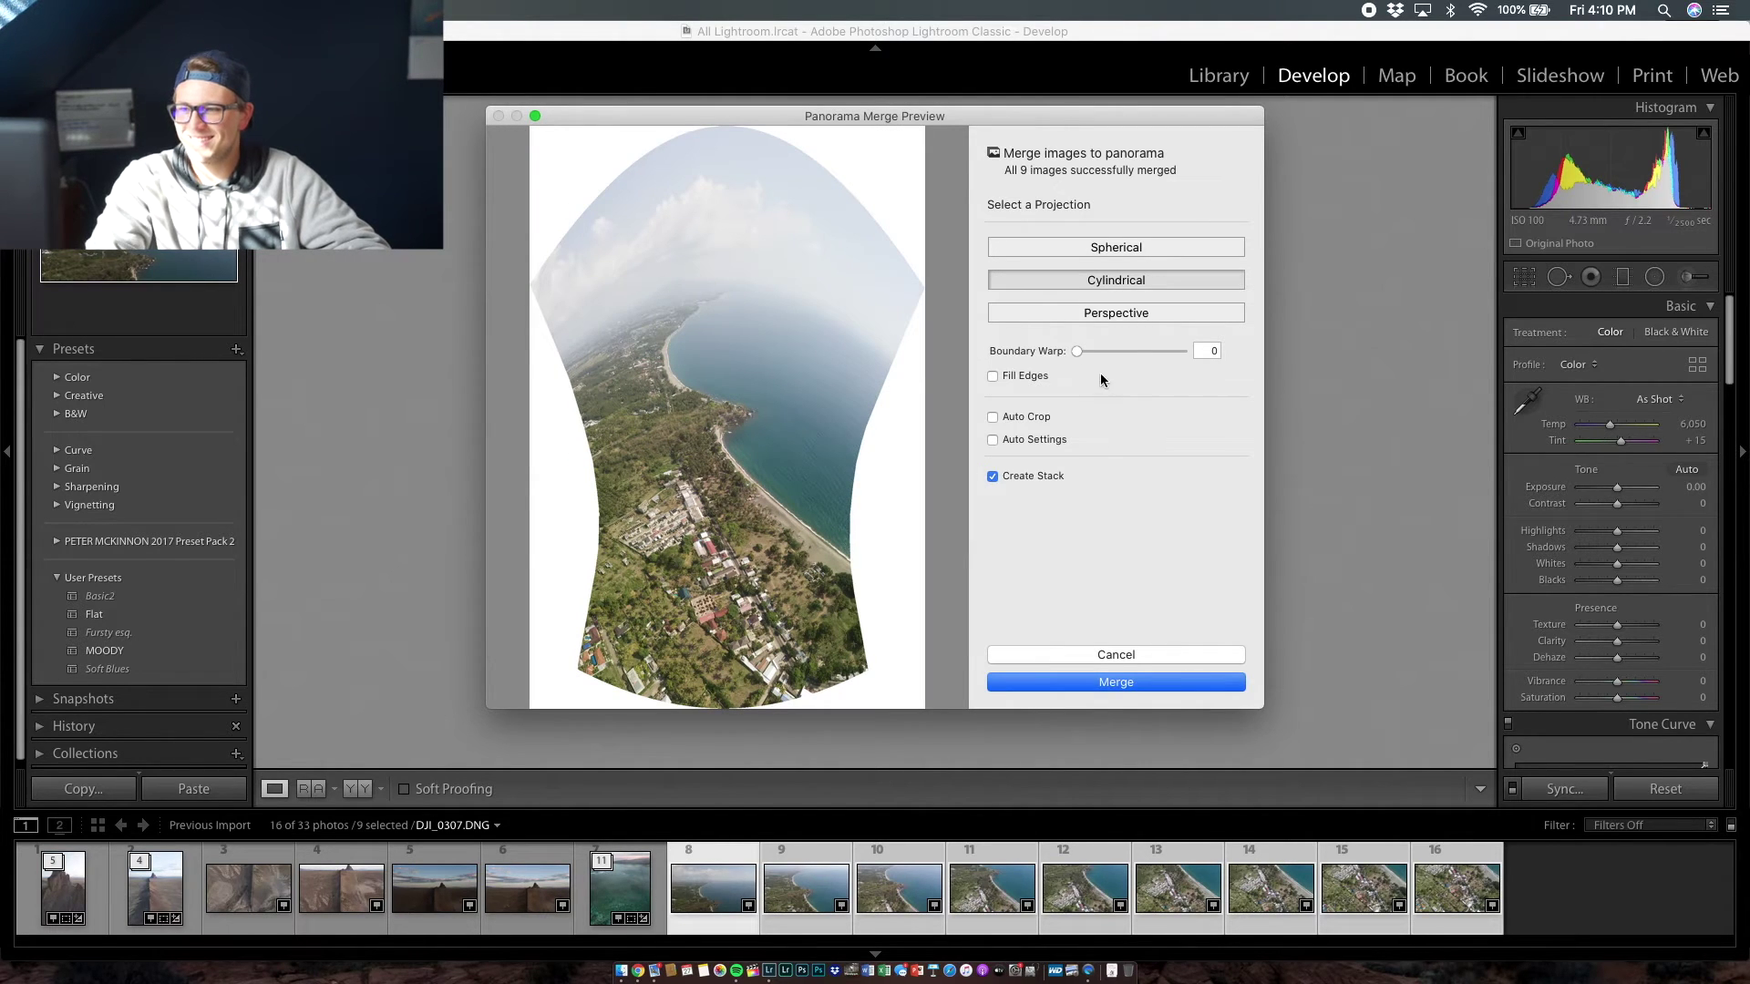
drag(1078, 356, 1144, 359)
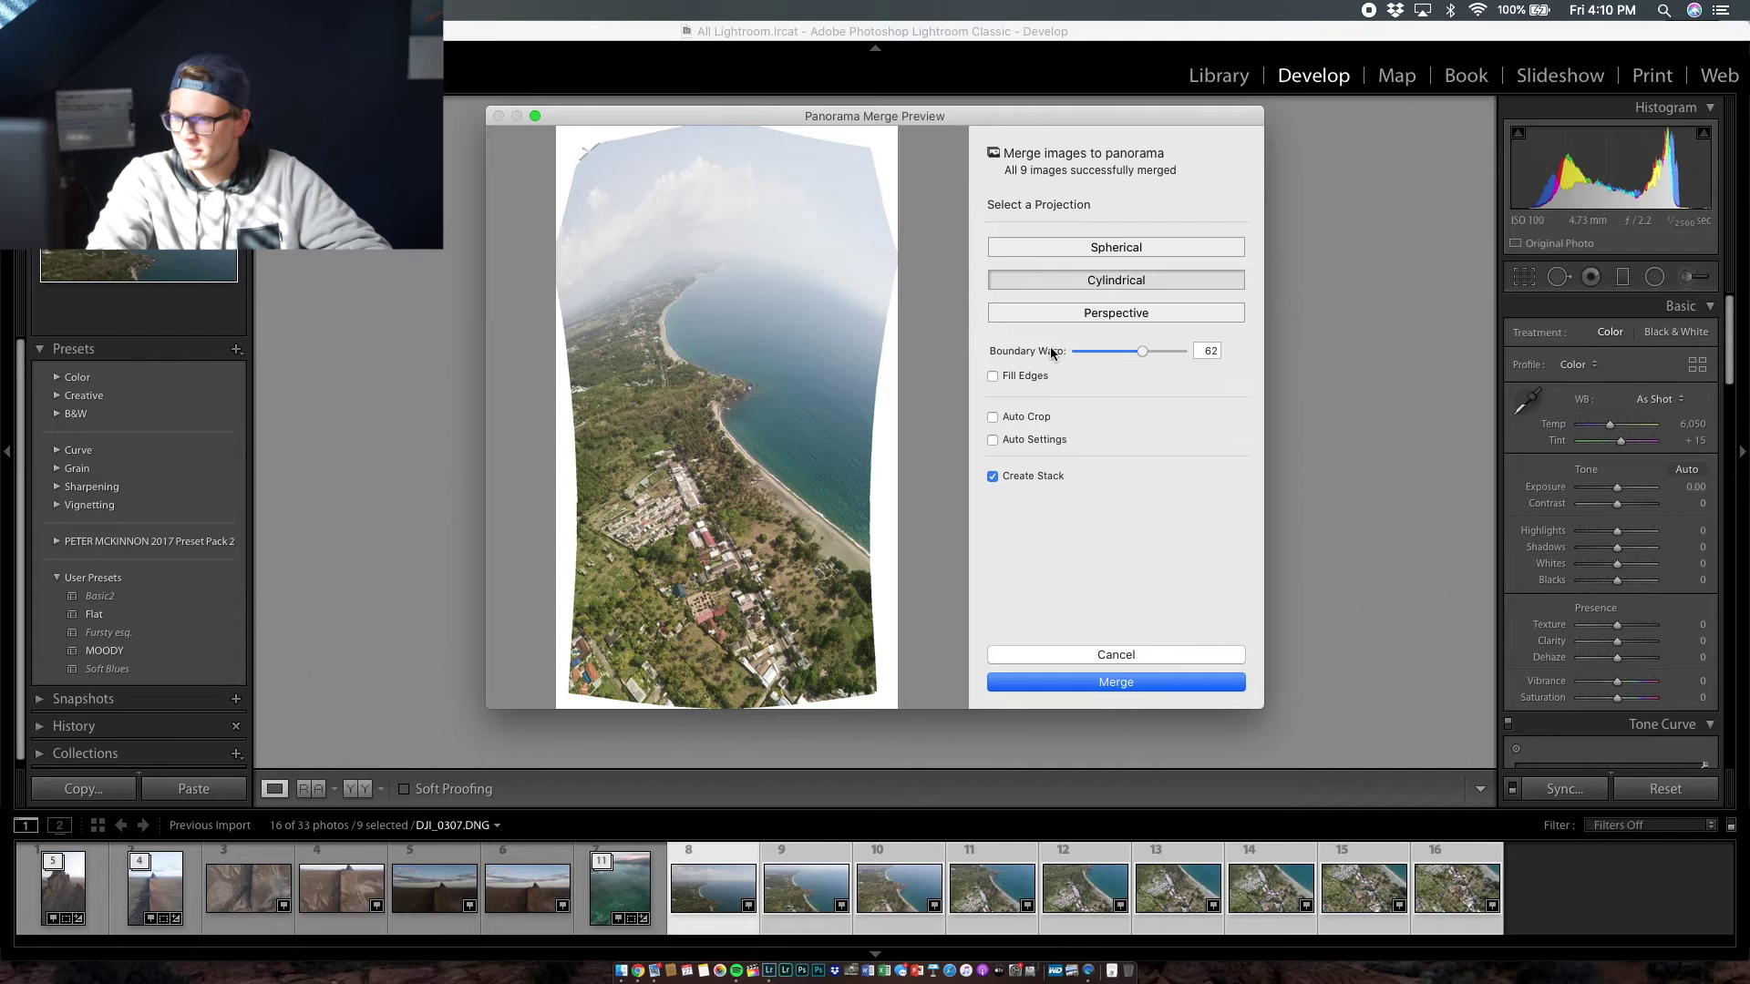
drag(1142, 352, 1039, 360)
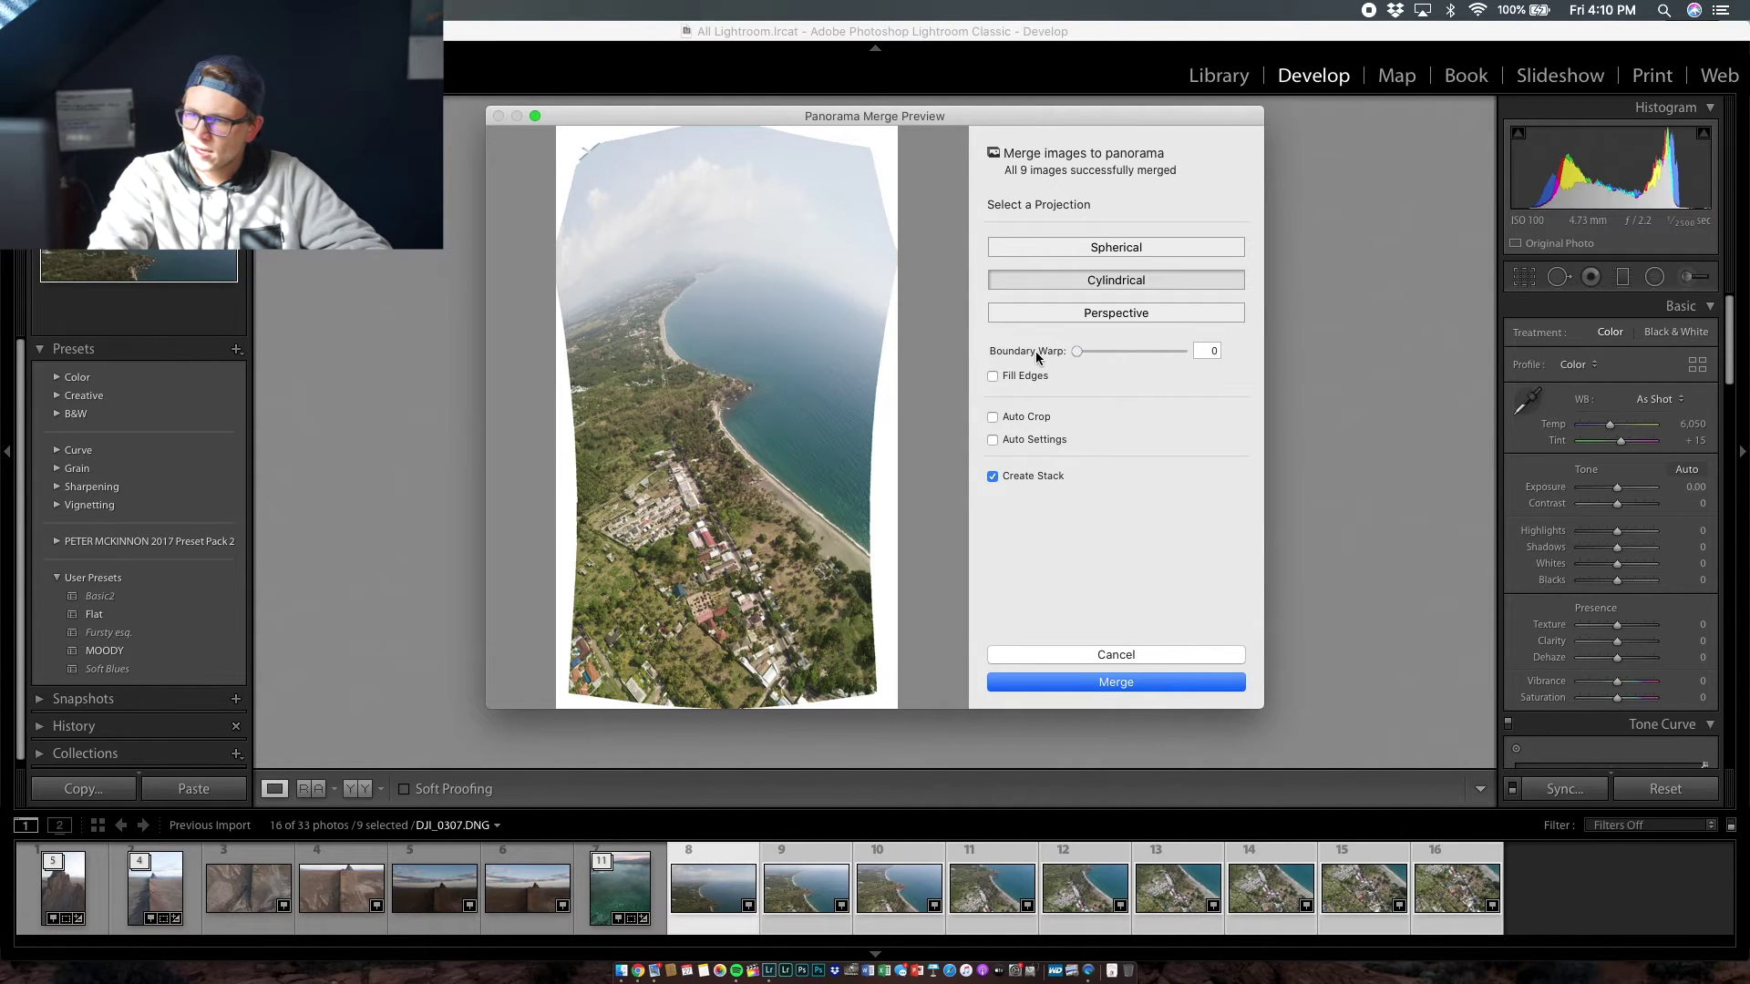
Set Perspective projection, tick Auto Crop, and merge the nine coastal shots into DJI_0307-Pano.dng
click(1079, 313)
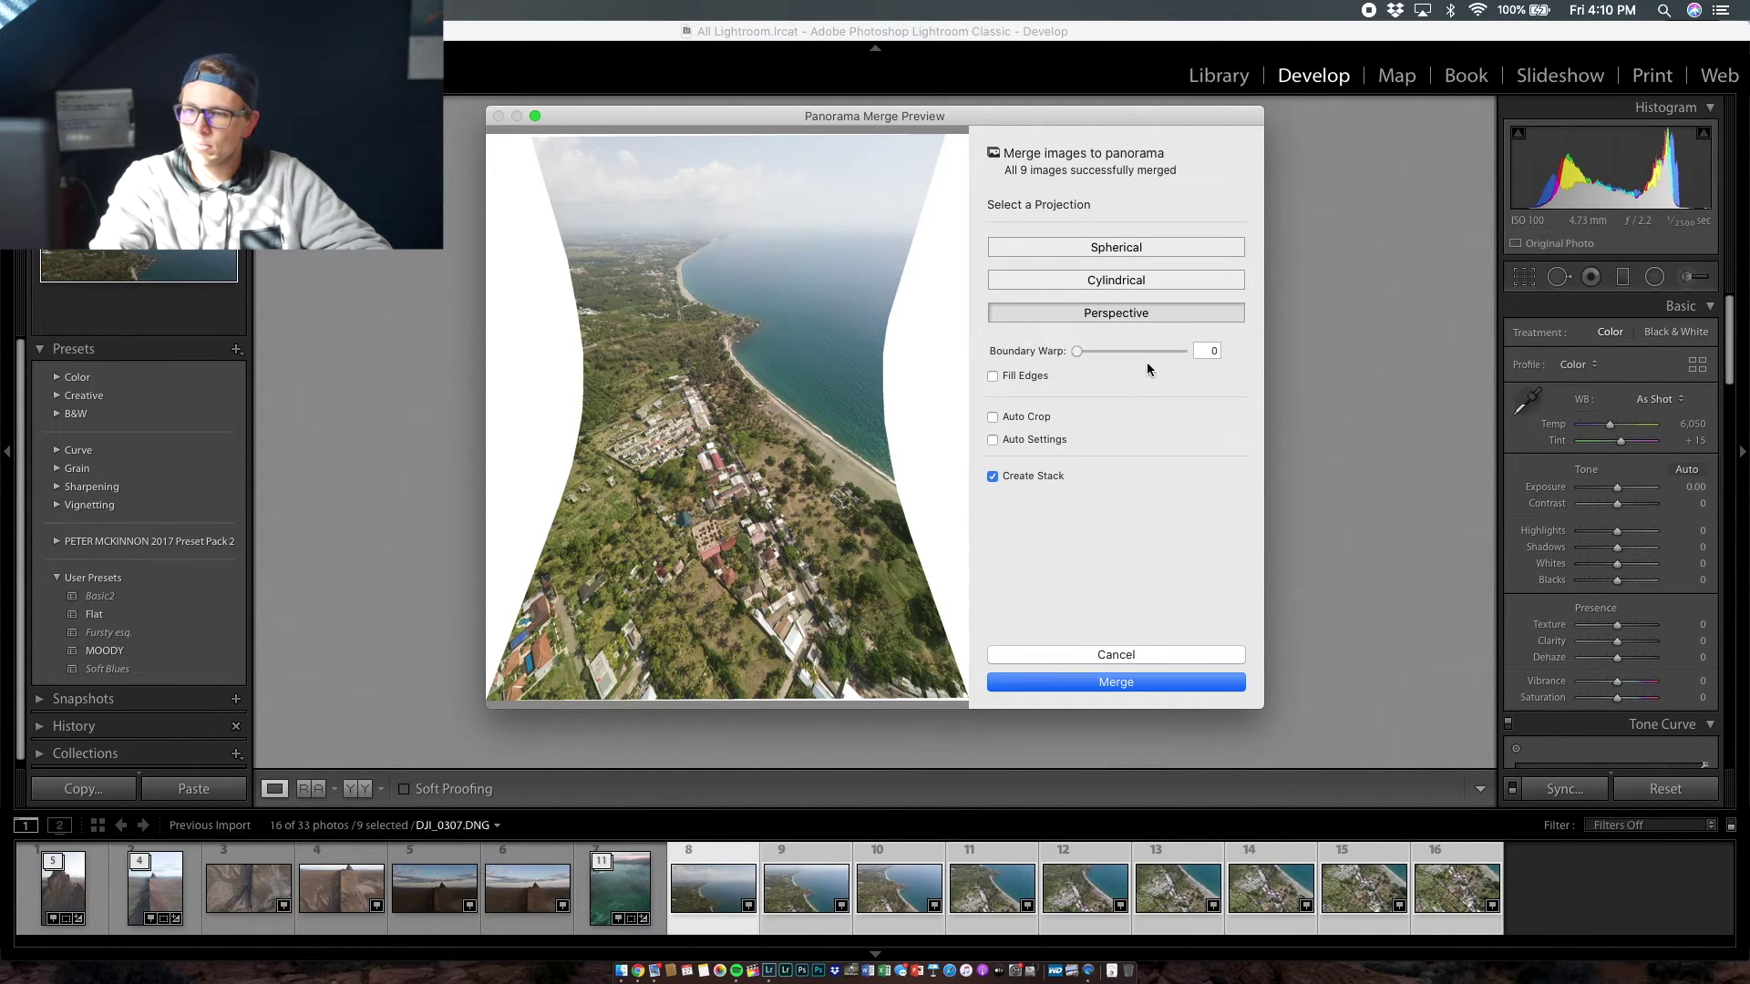
click(993, 417)
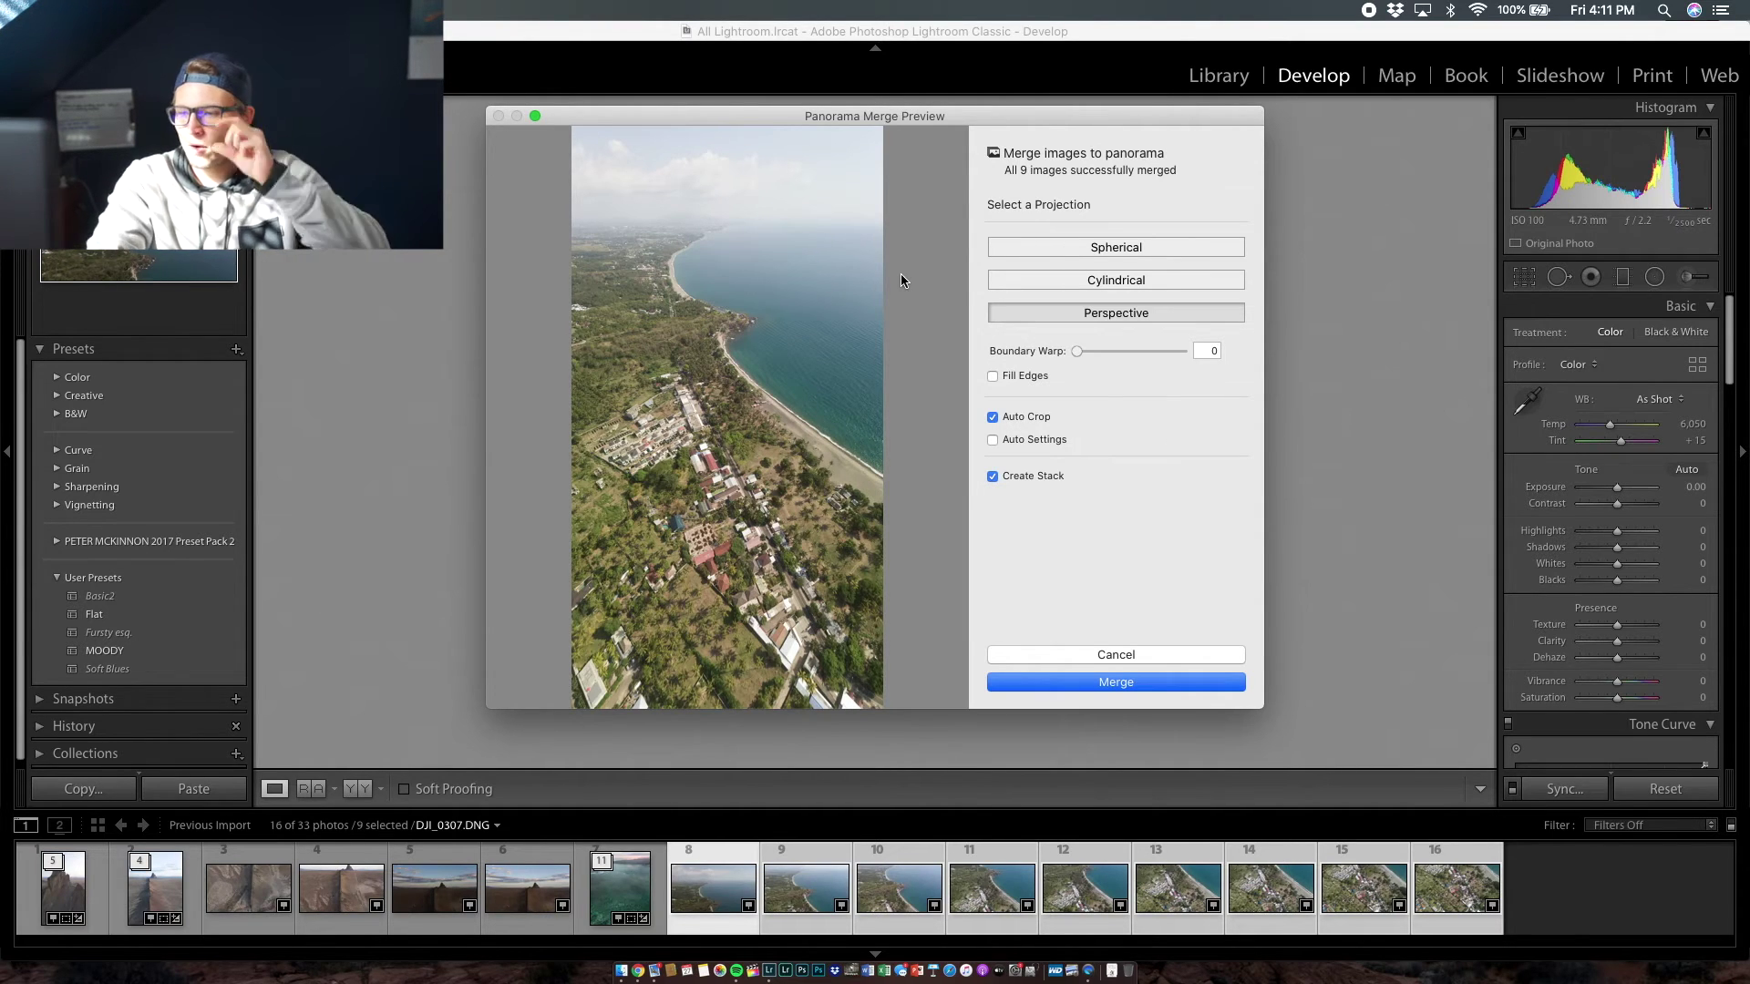
click(1131, 682)
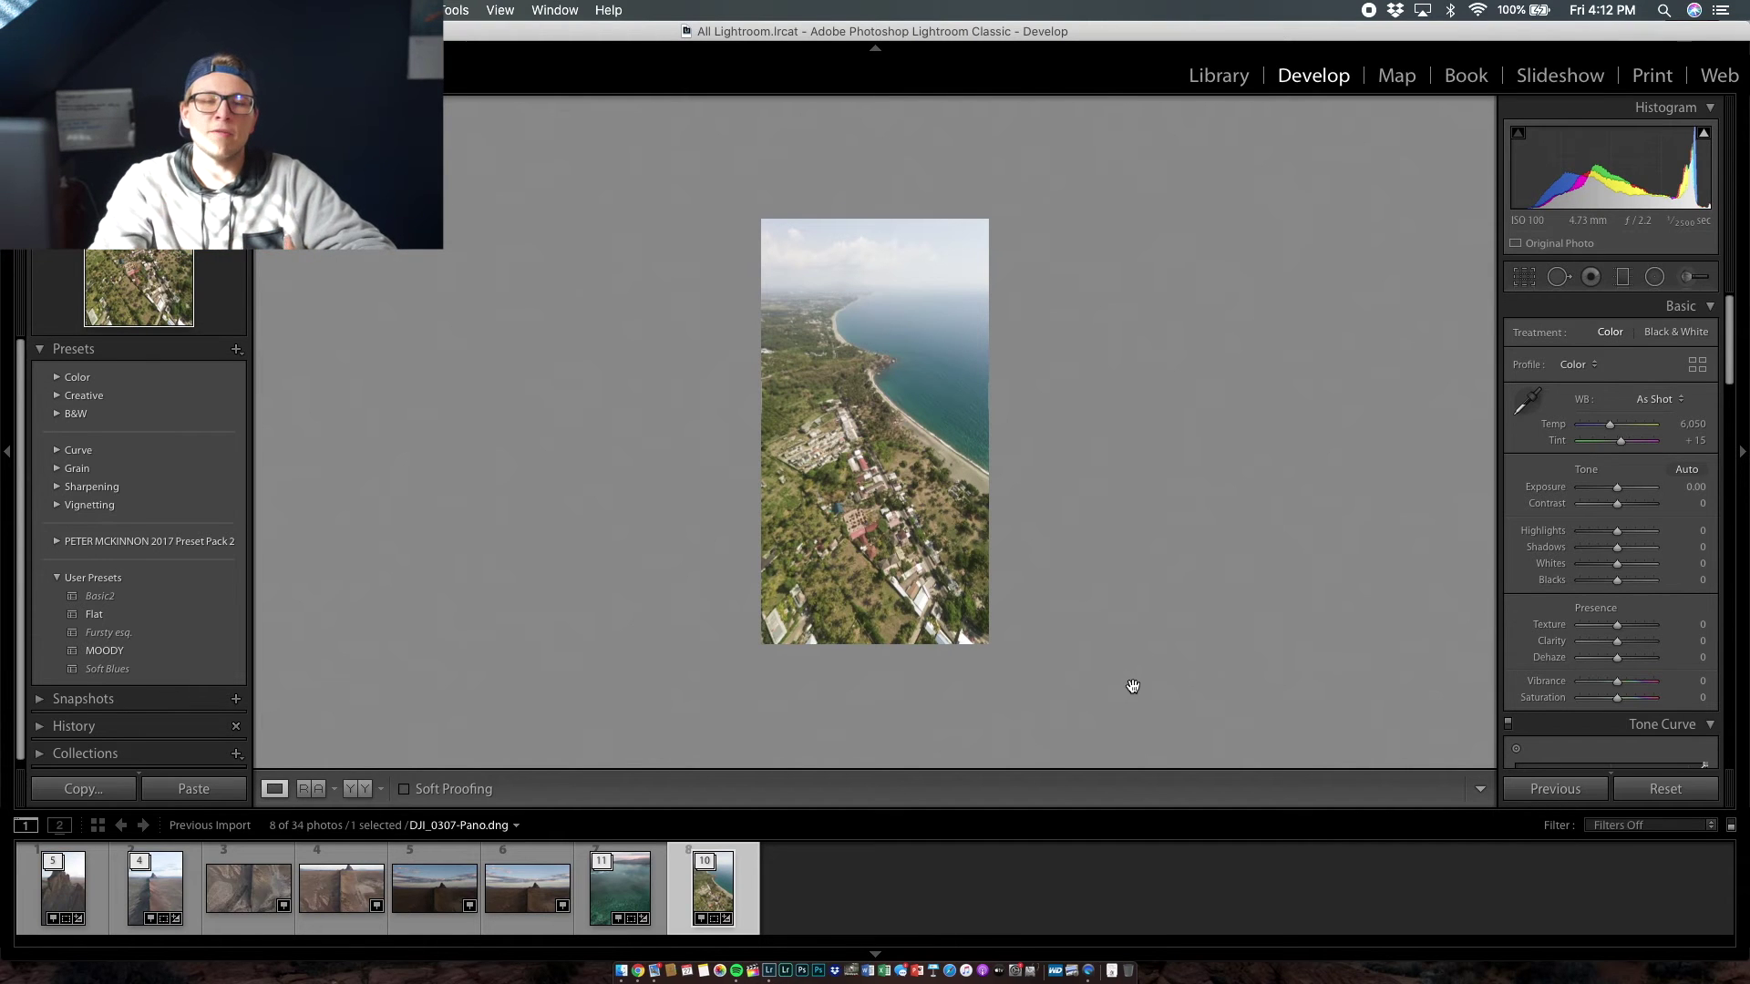
click(1133, 687)
key(super+equal)
key(super+equal)
key(super+equal)
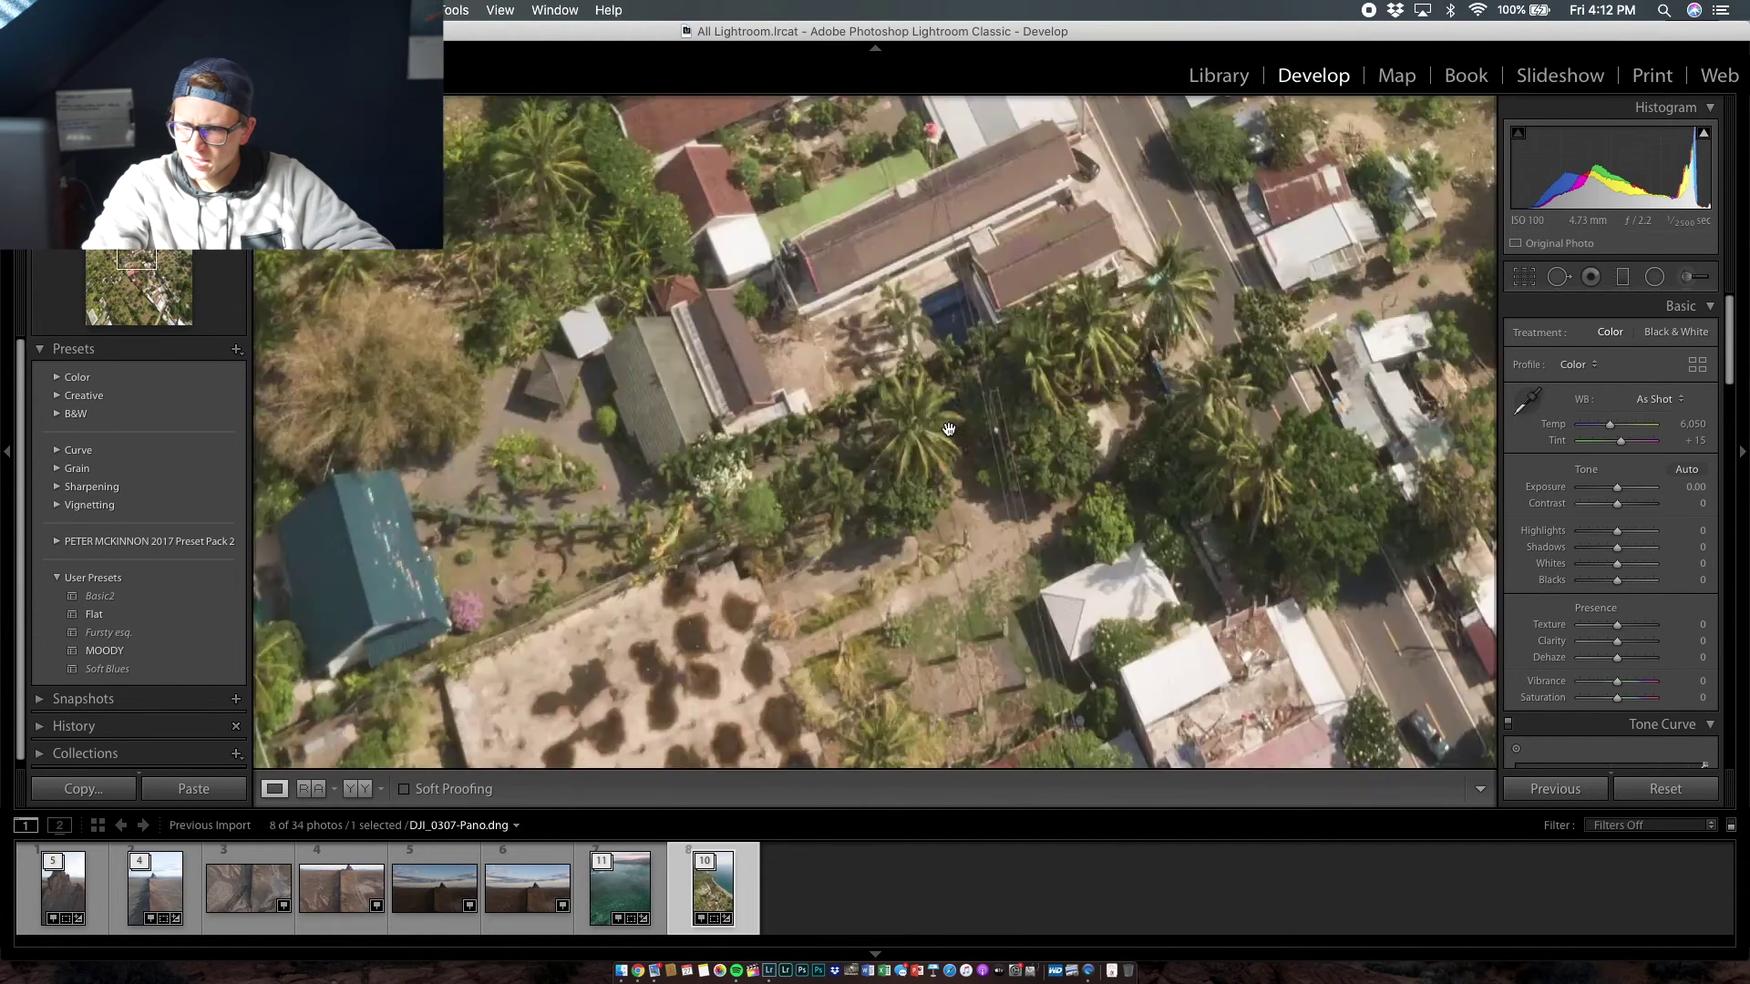
key(super+minus)
key(super+minus)
key(super+minus)
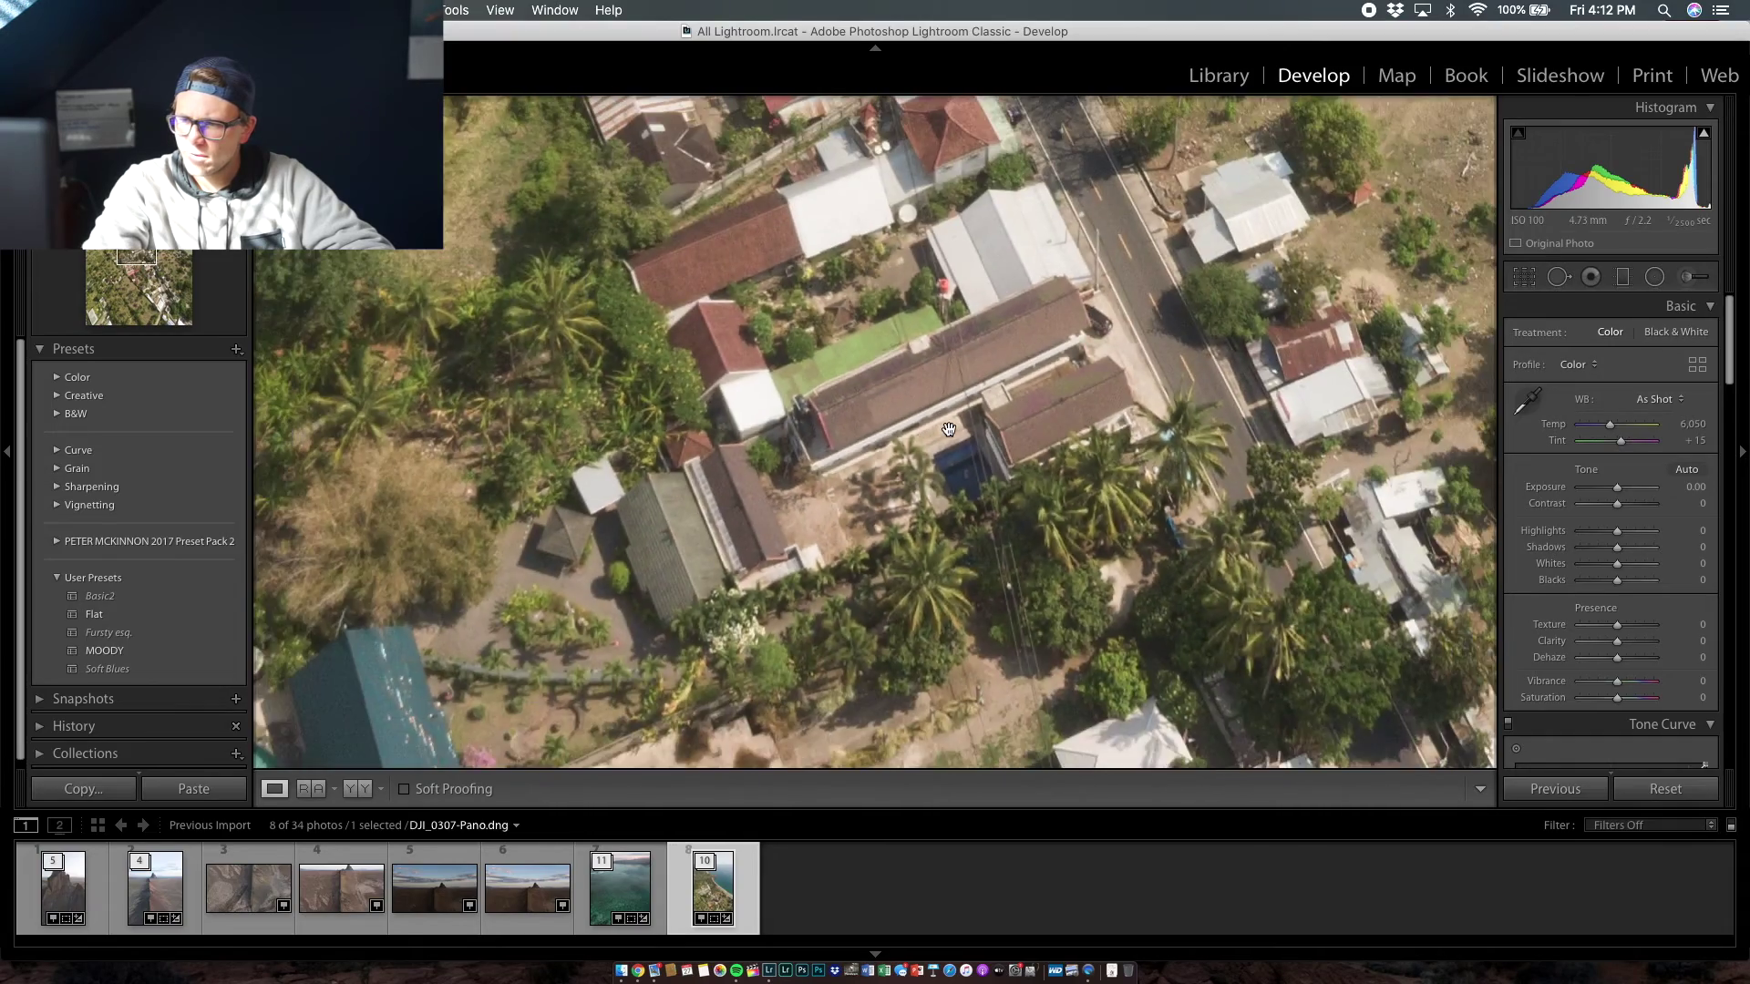
scroll(949, 430, up, 3)
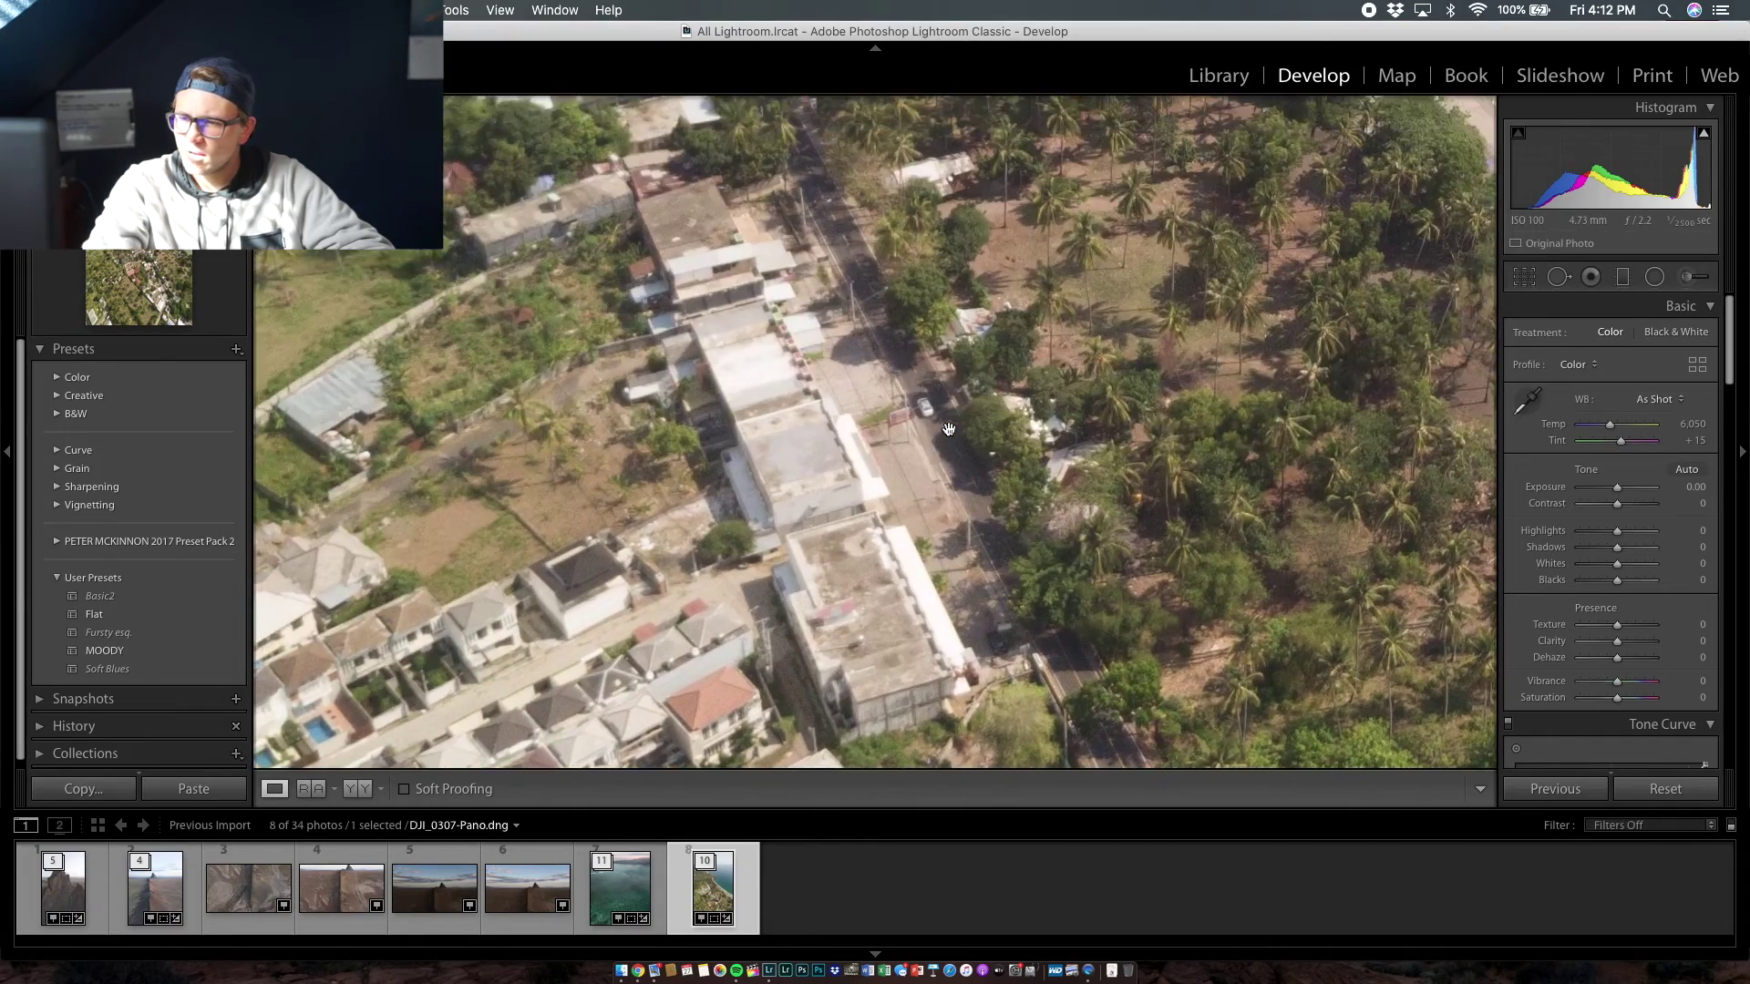
scroll(949, 429, down, 8)
scroll(949, 429, down, 10)
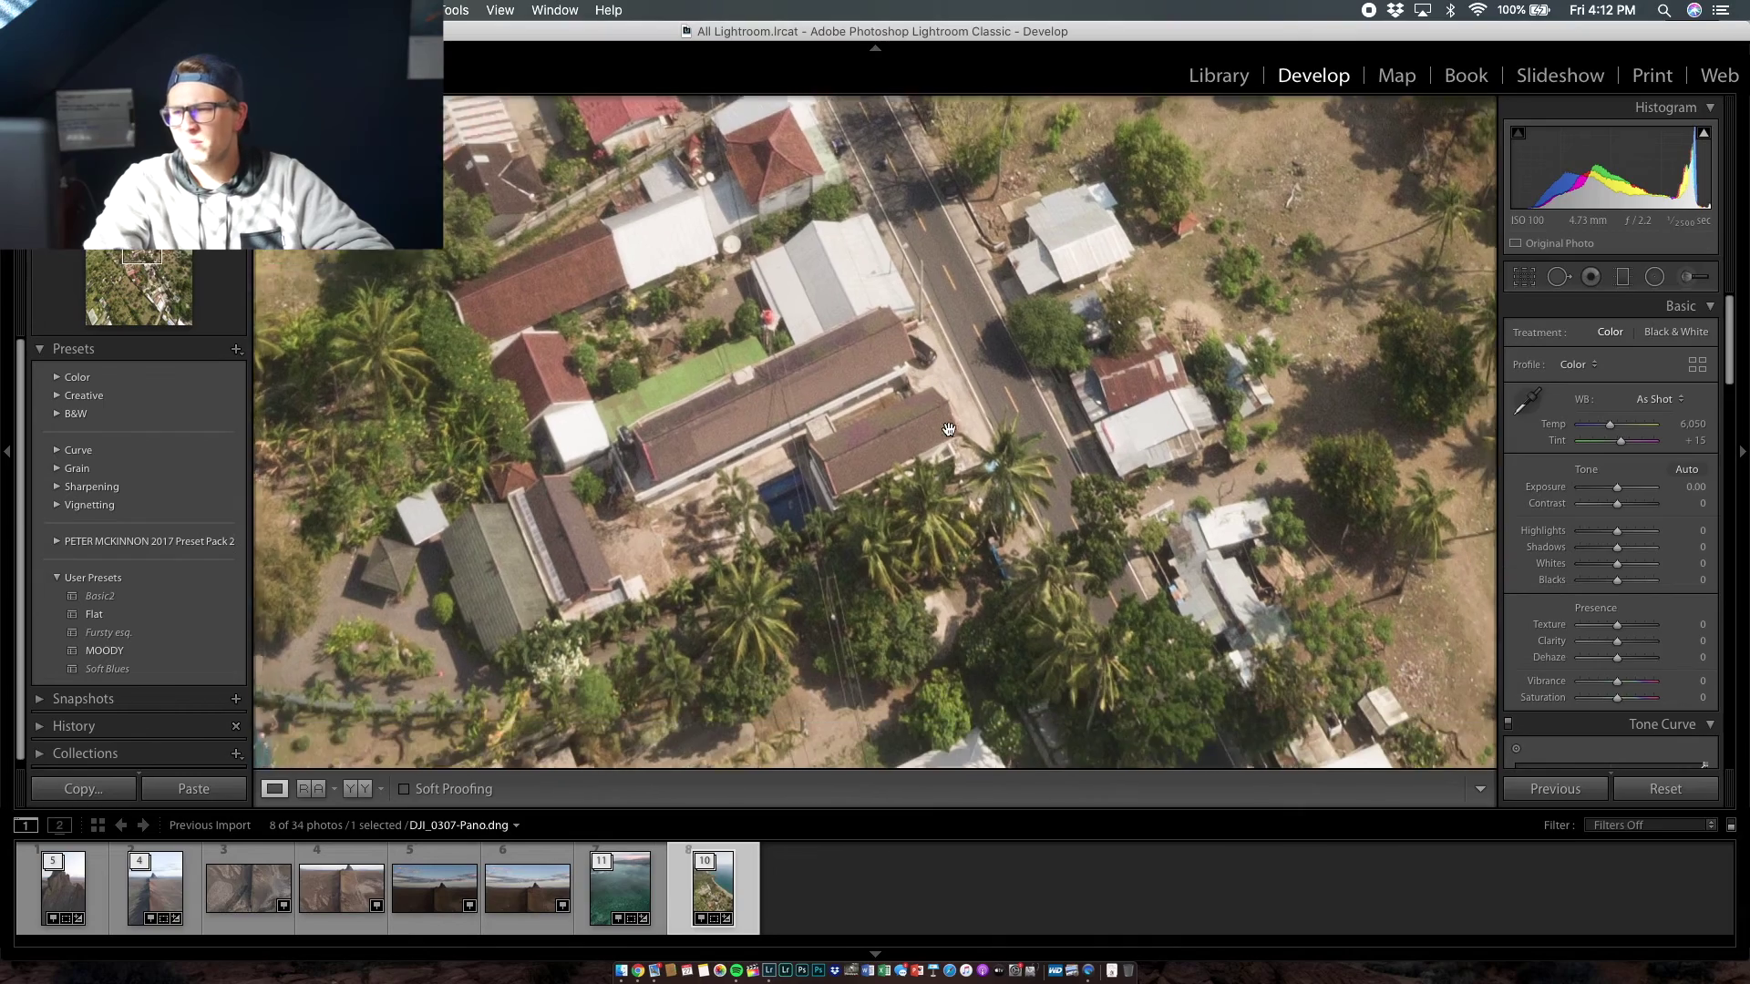
scroll(949, 430, down, 10)
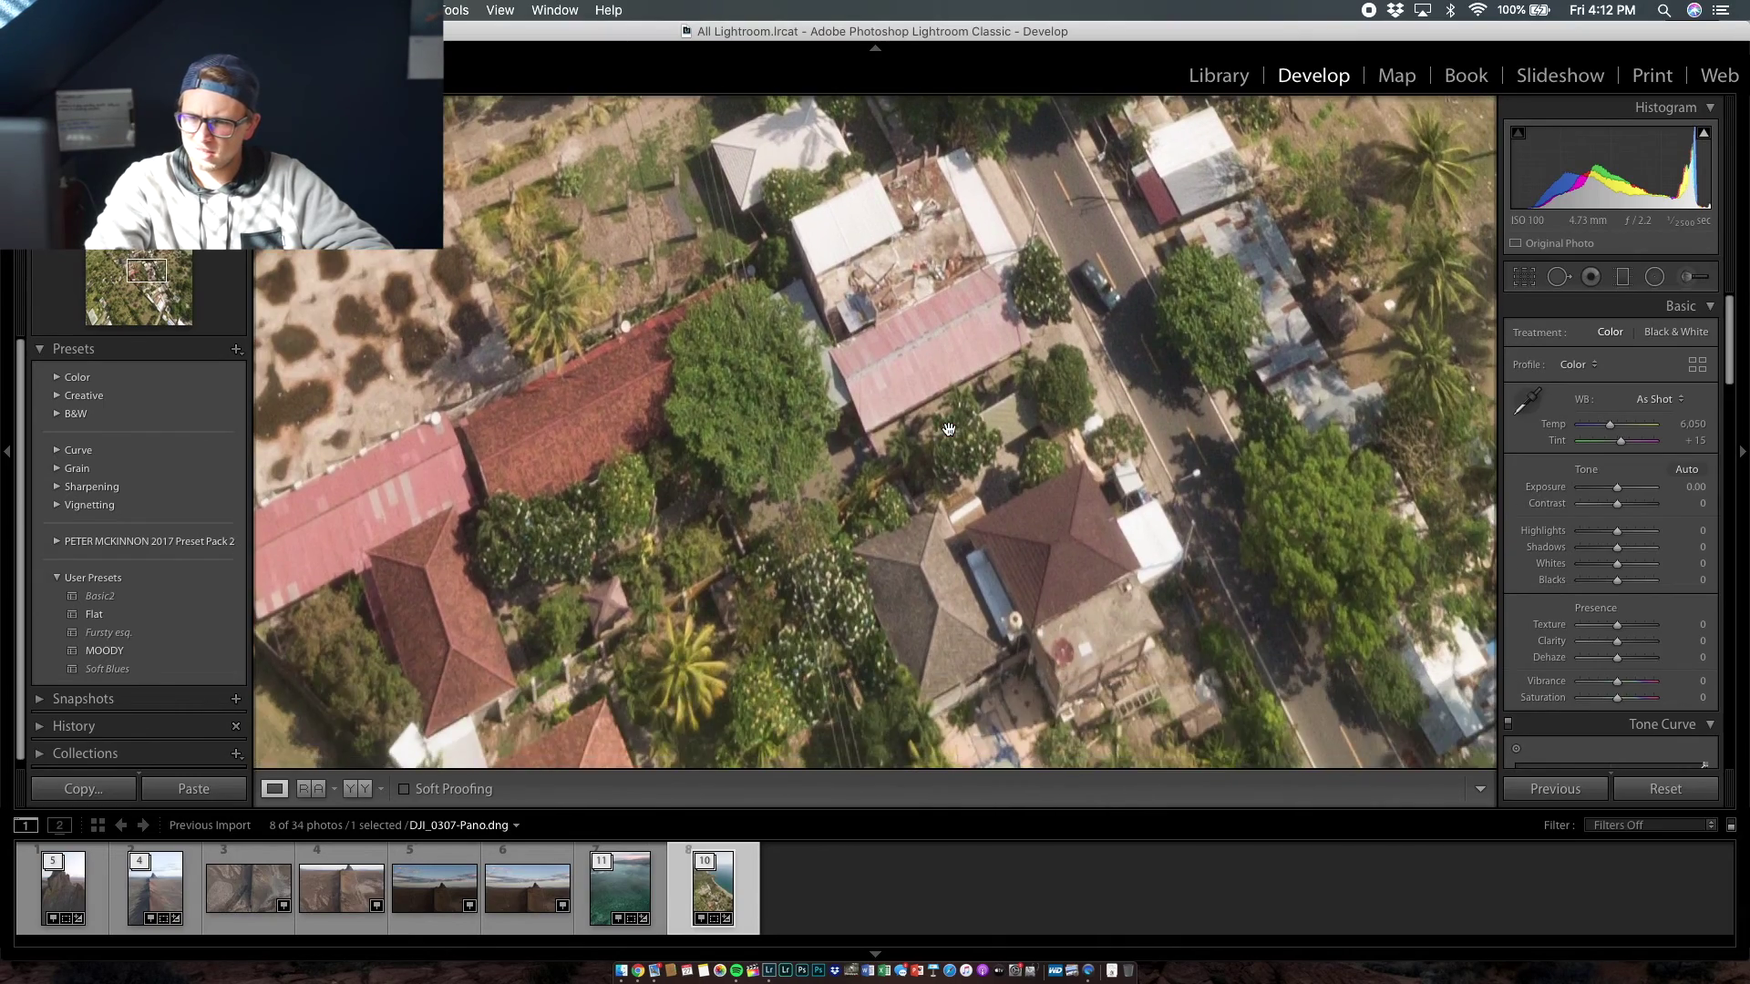
scroll(949, 429, down, 10)
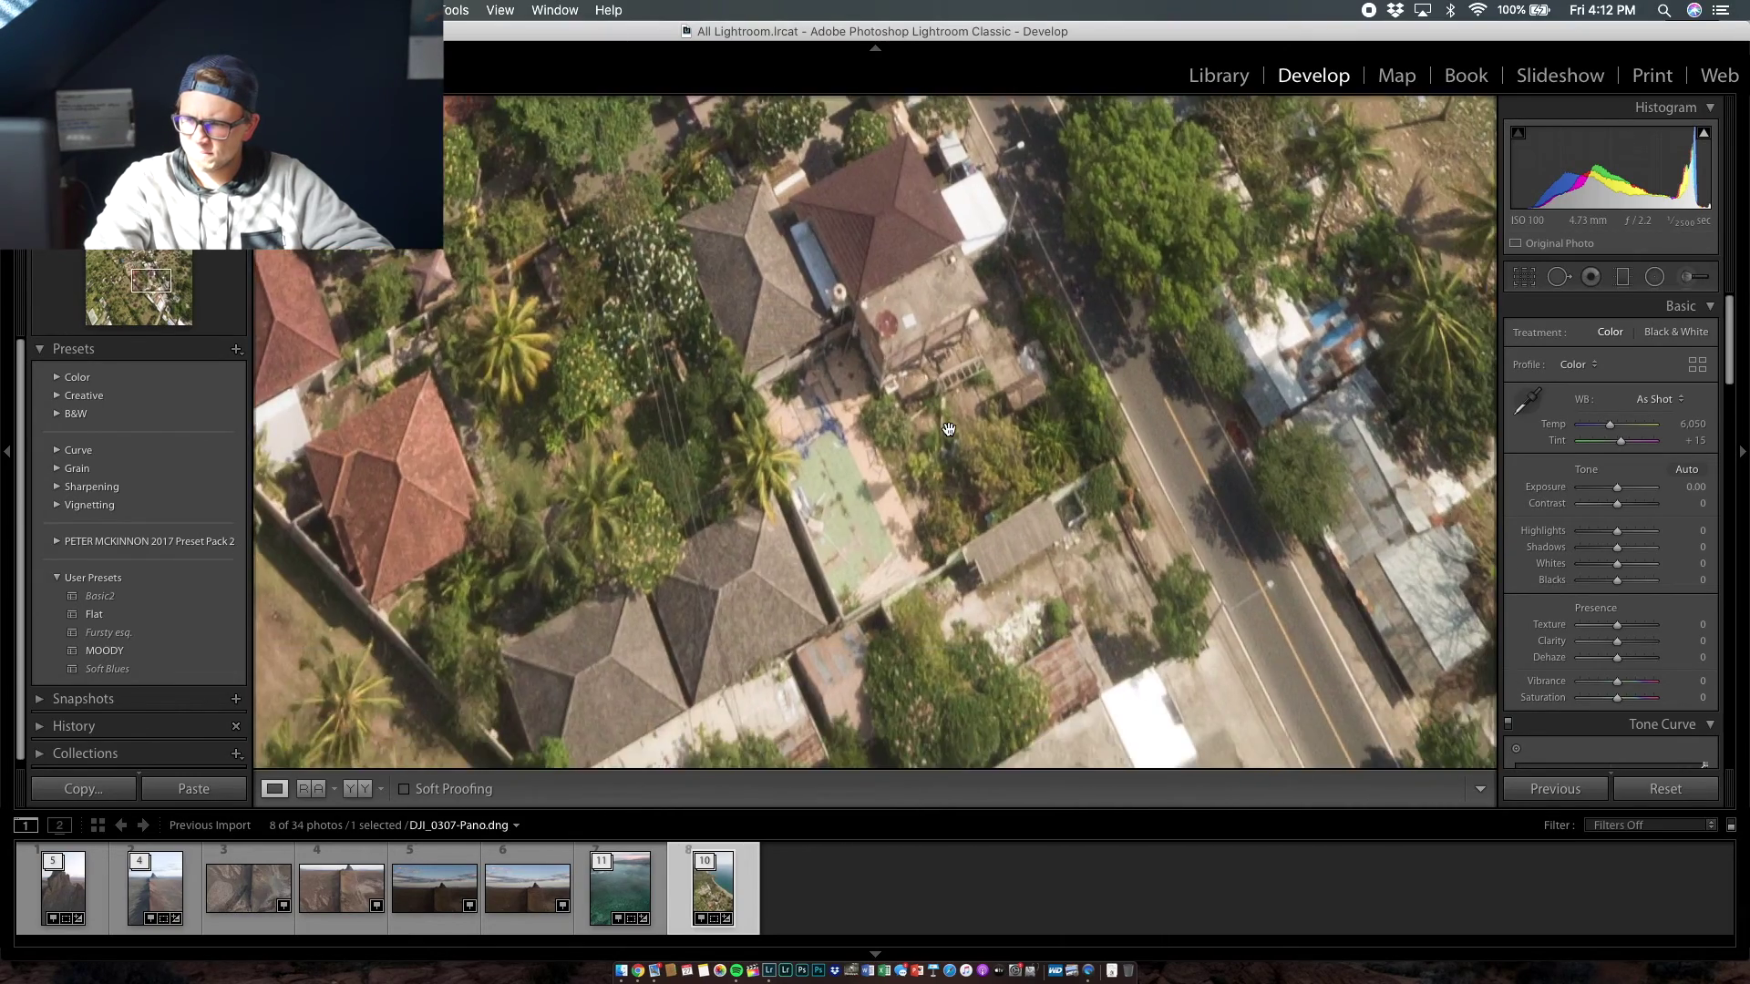
scroll(949, 429, down, 6)
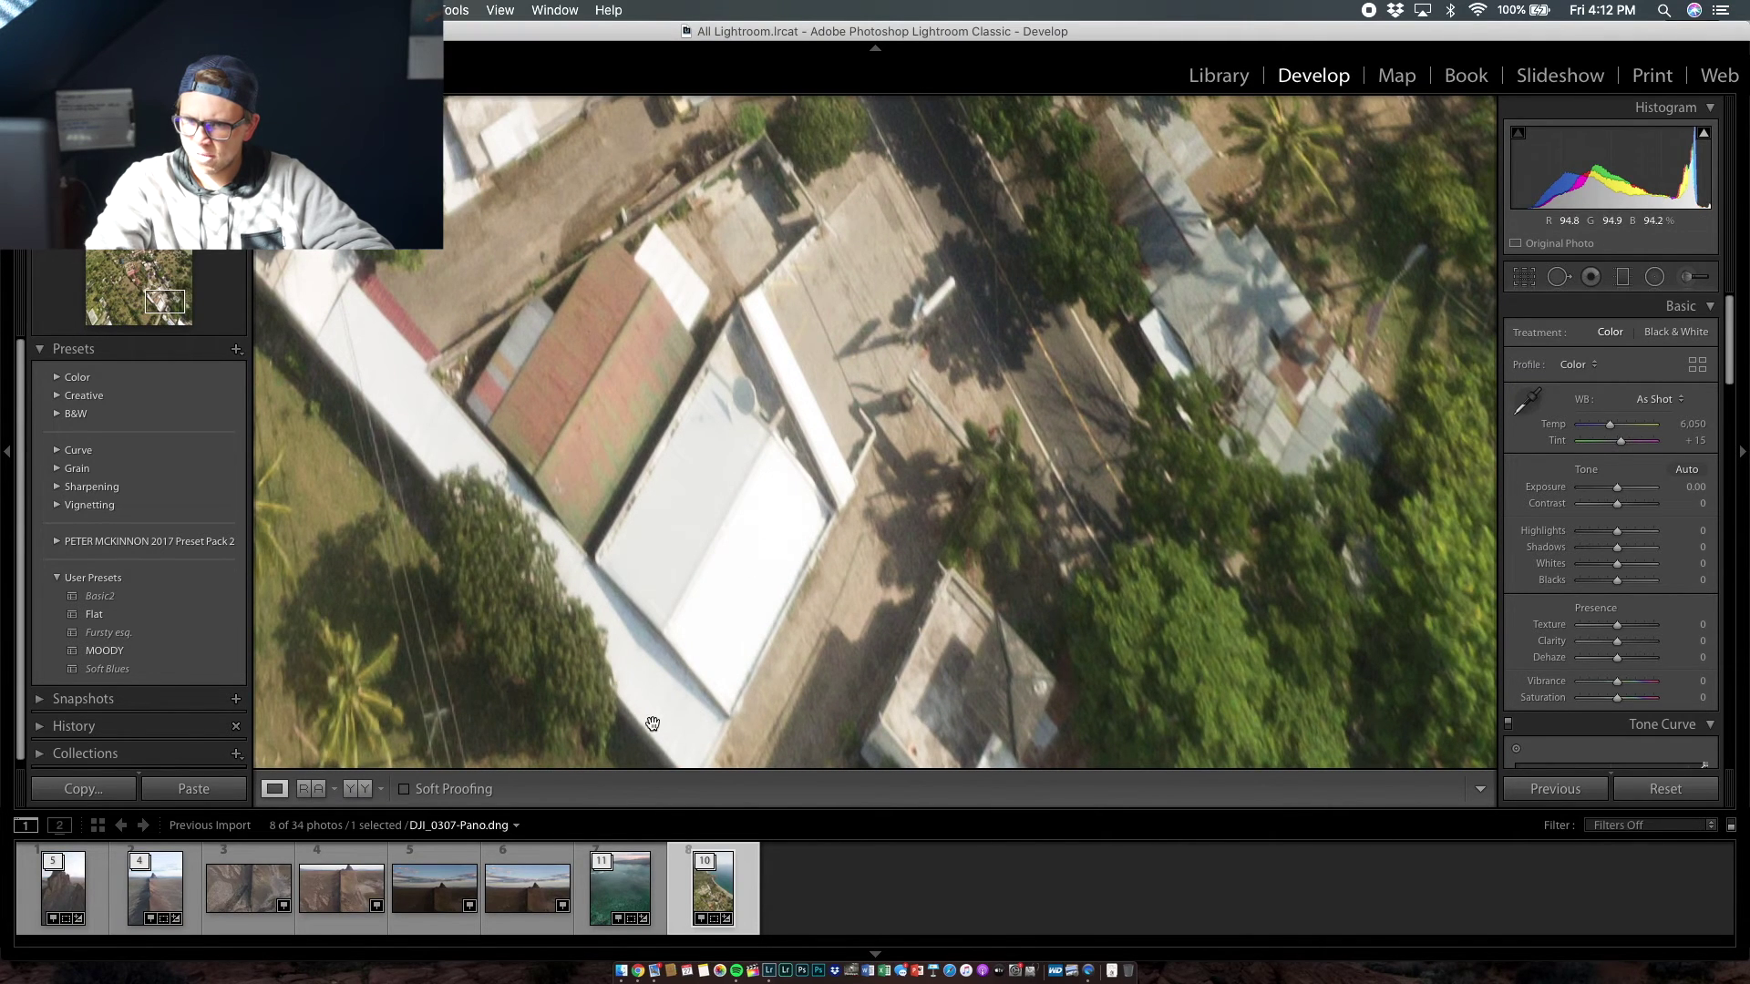
scroll(618, 678, down, 10)
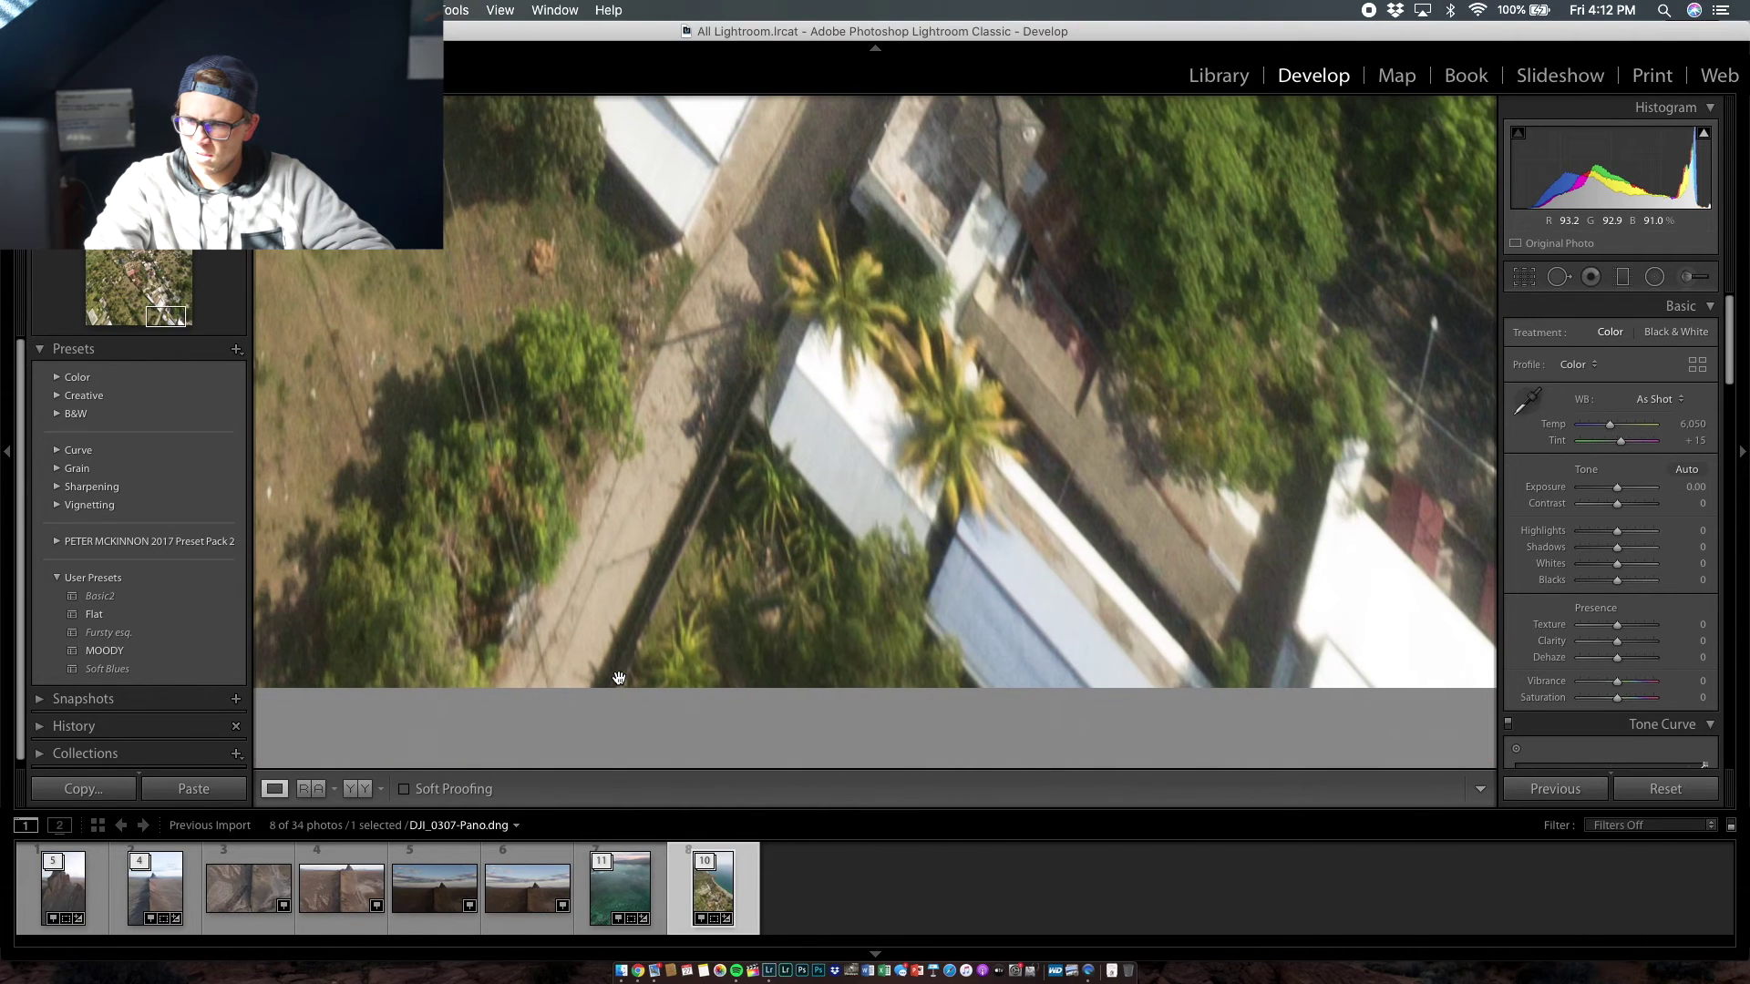
click(720, 434)
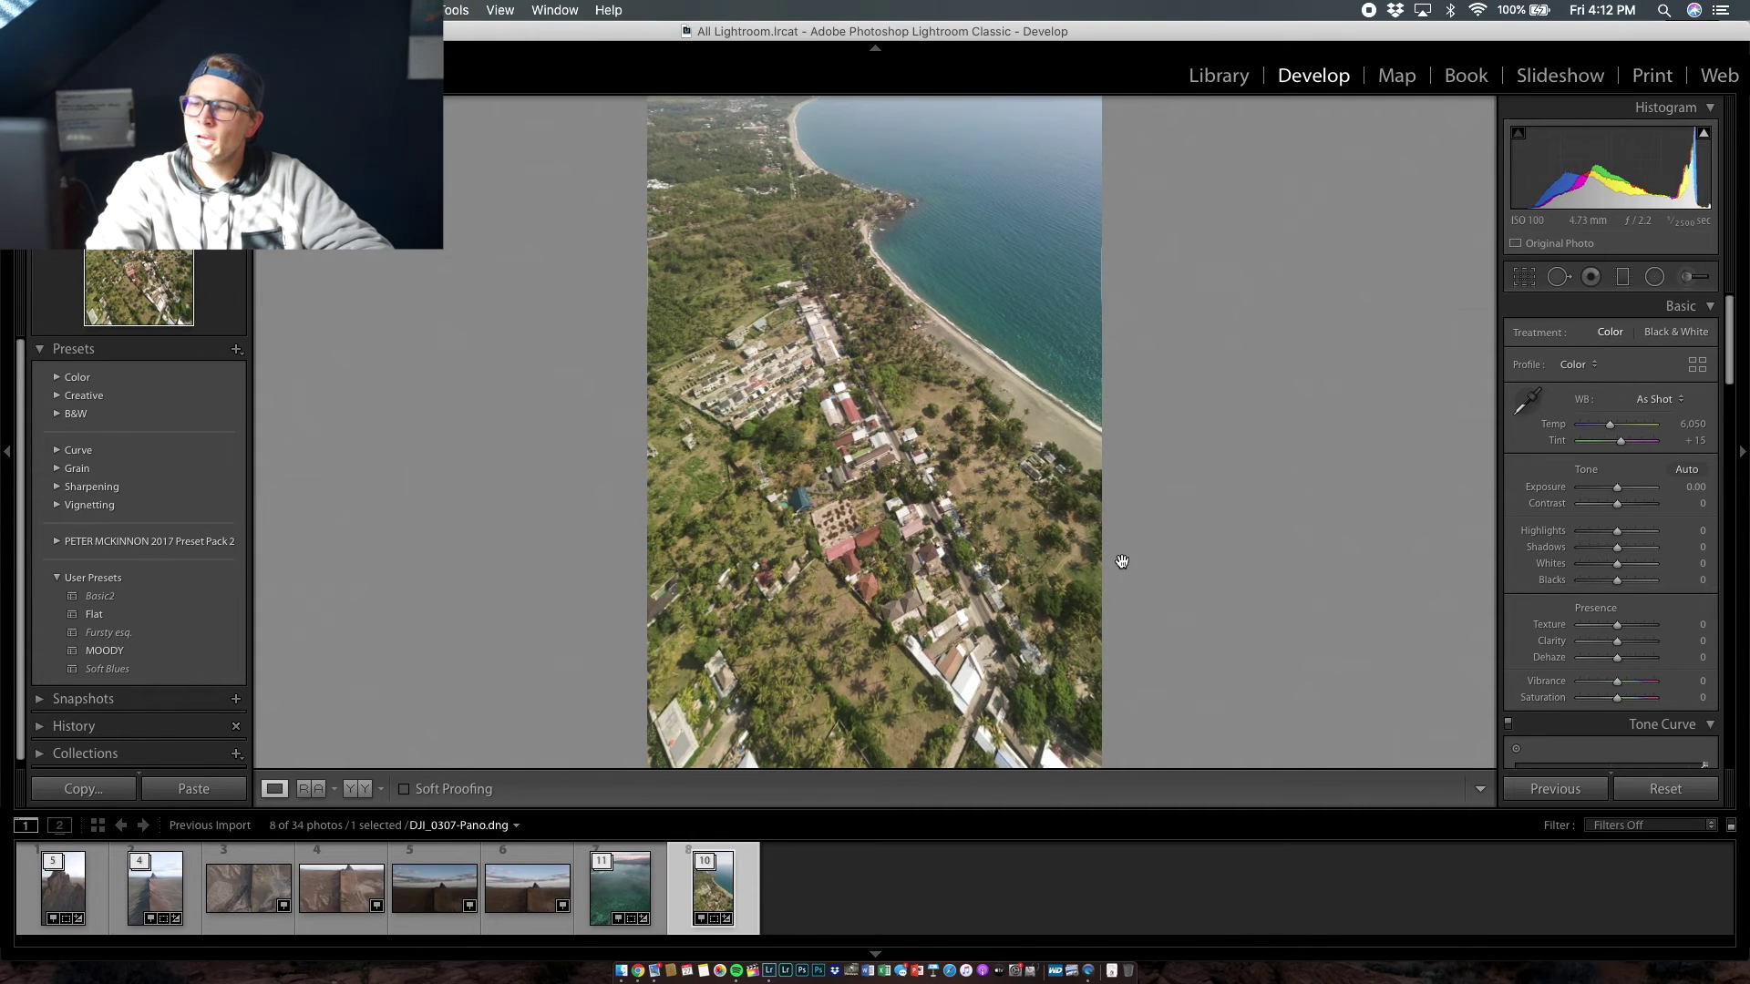
Crop the panorama to 4 x 5 after briefly trying 16 x 9, keeping the horizon in frame
click(1524, 277)
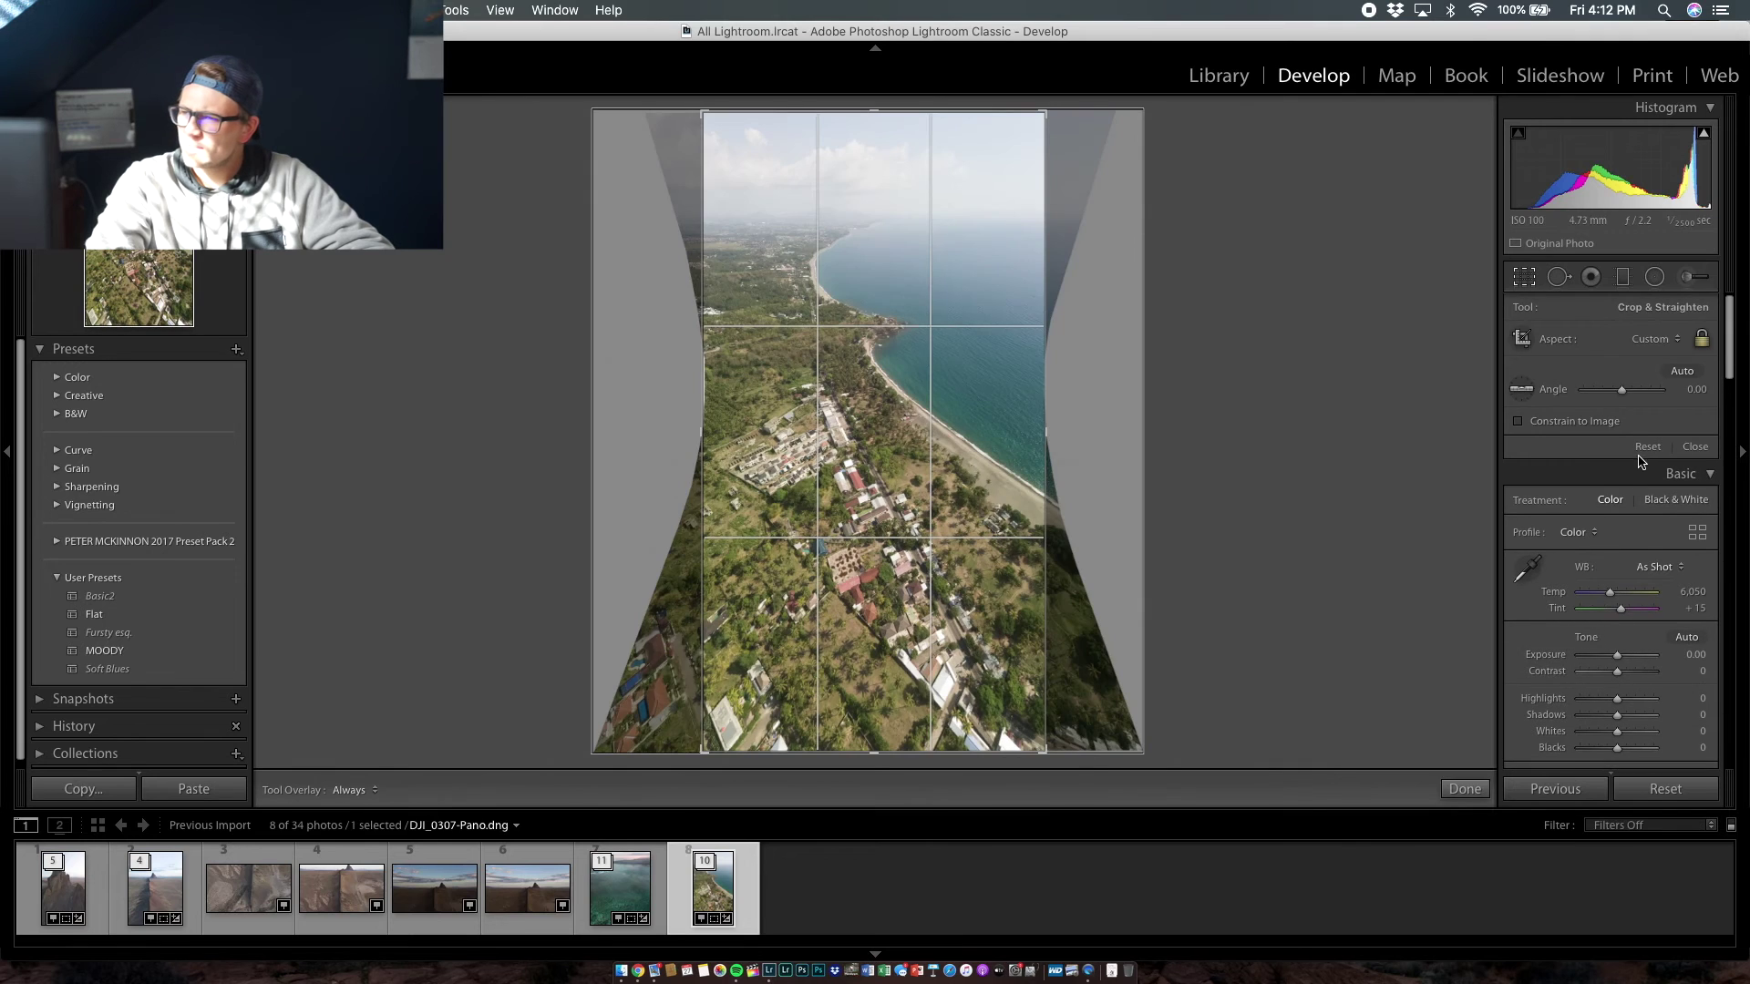
click(1673, 341)
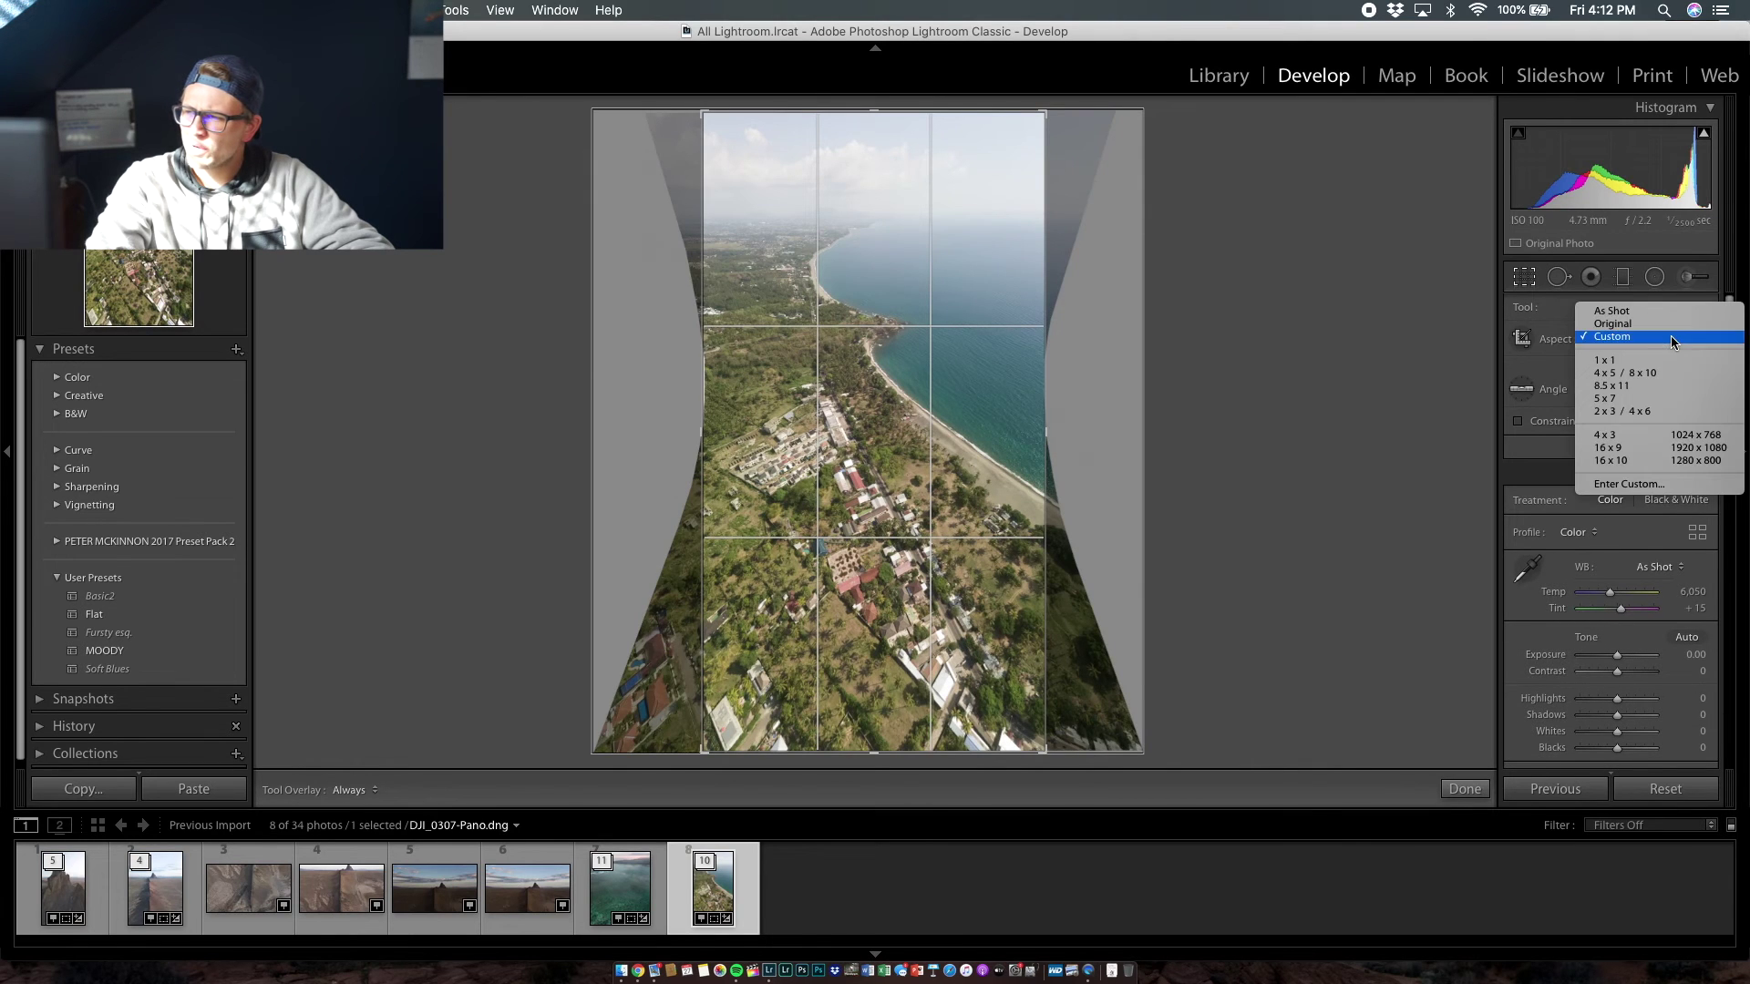
click(1673, 448)
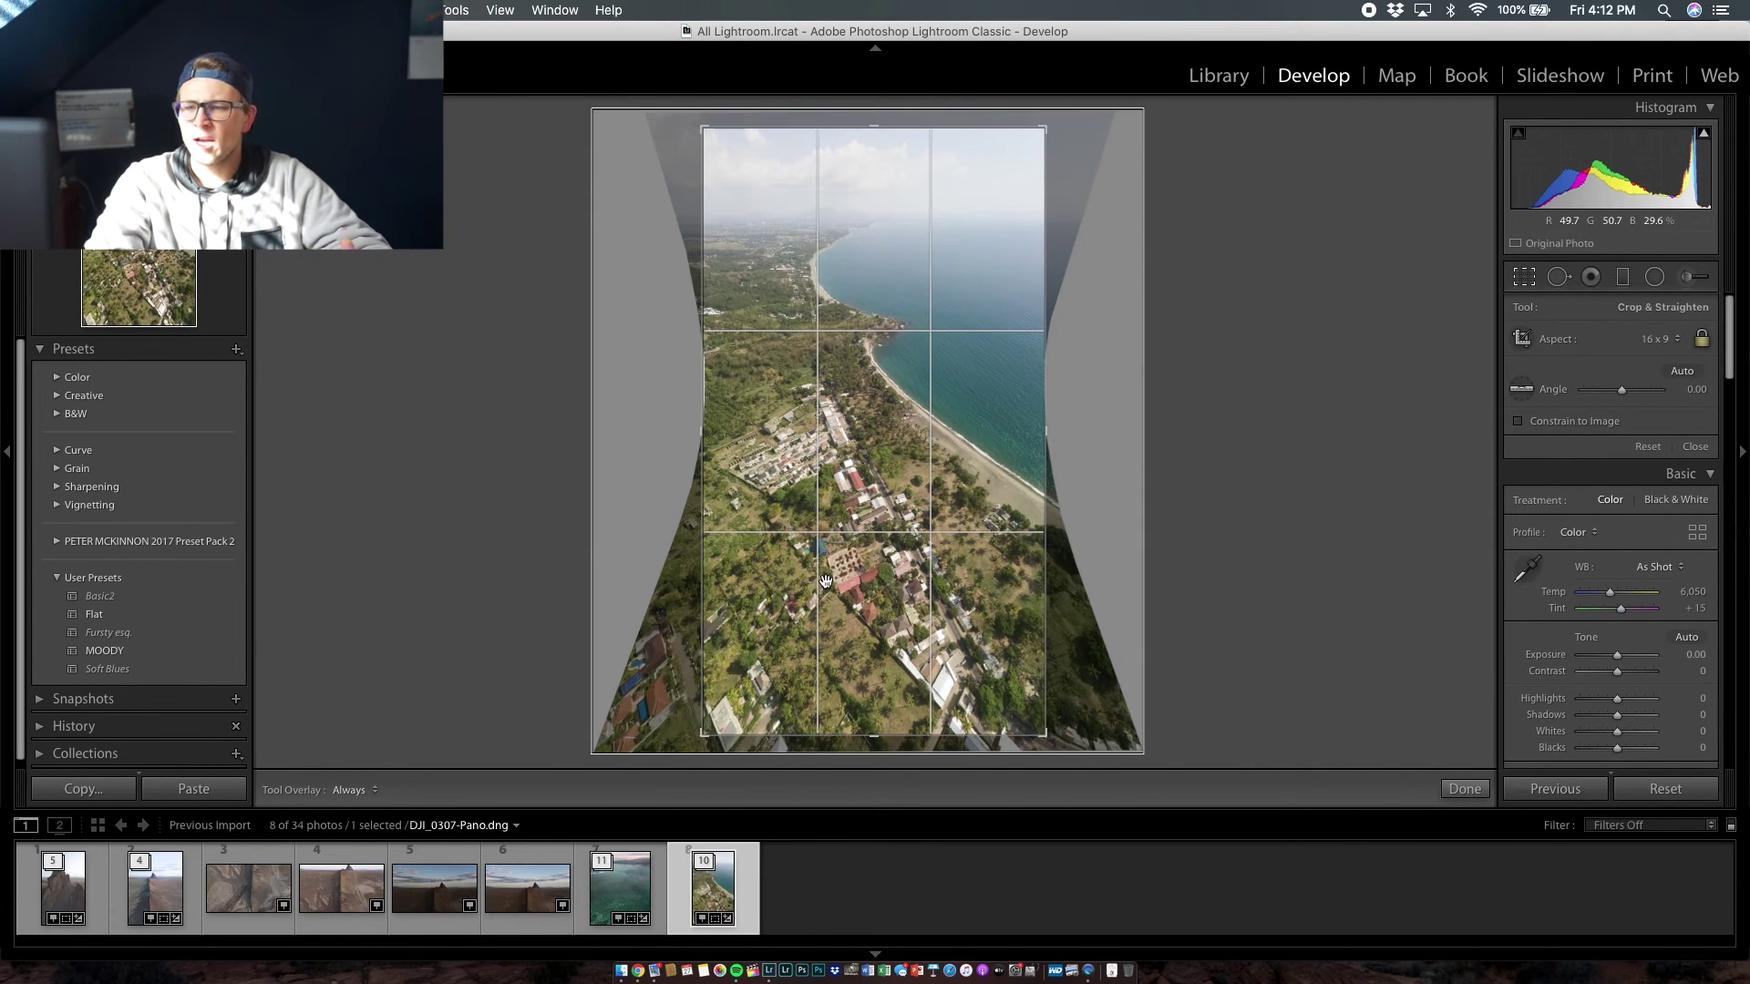
click(1695, 447)
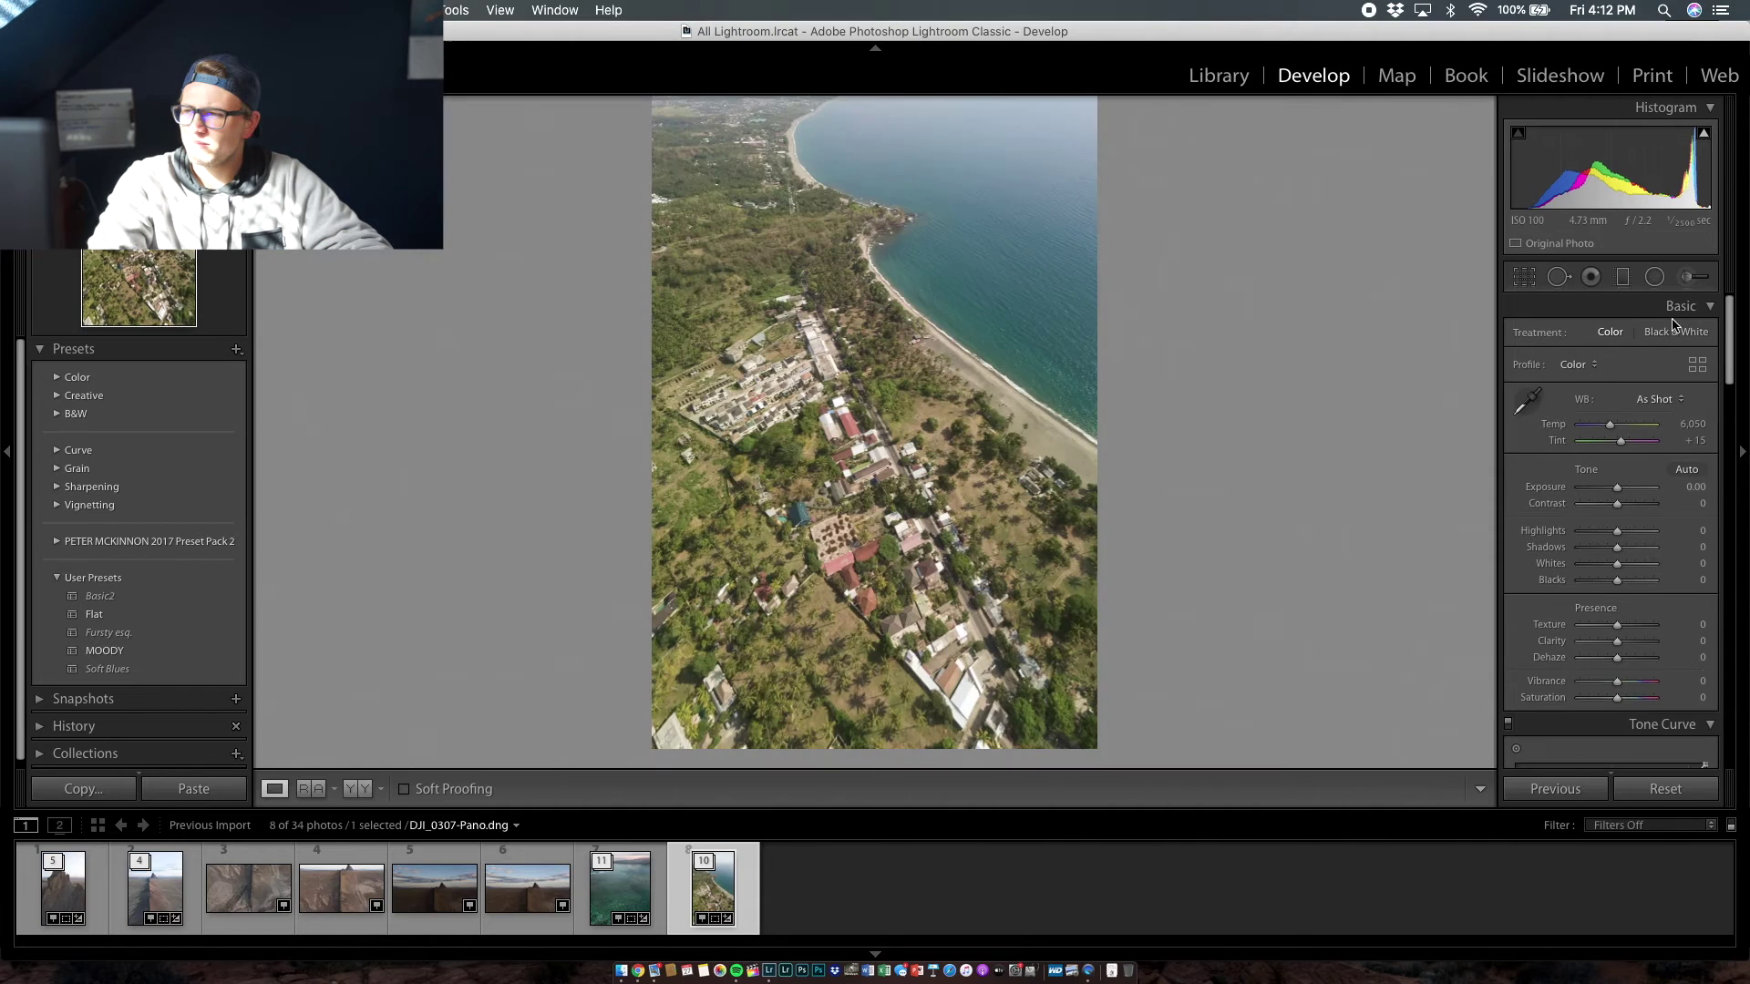
click(1524, 277)
click(1663, 342)
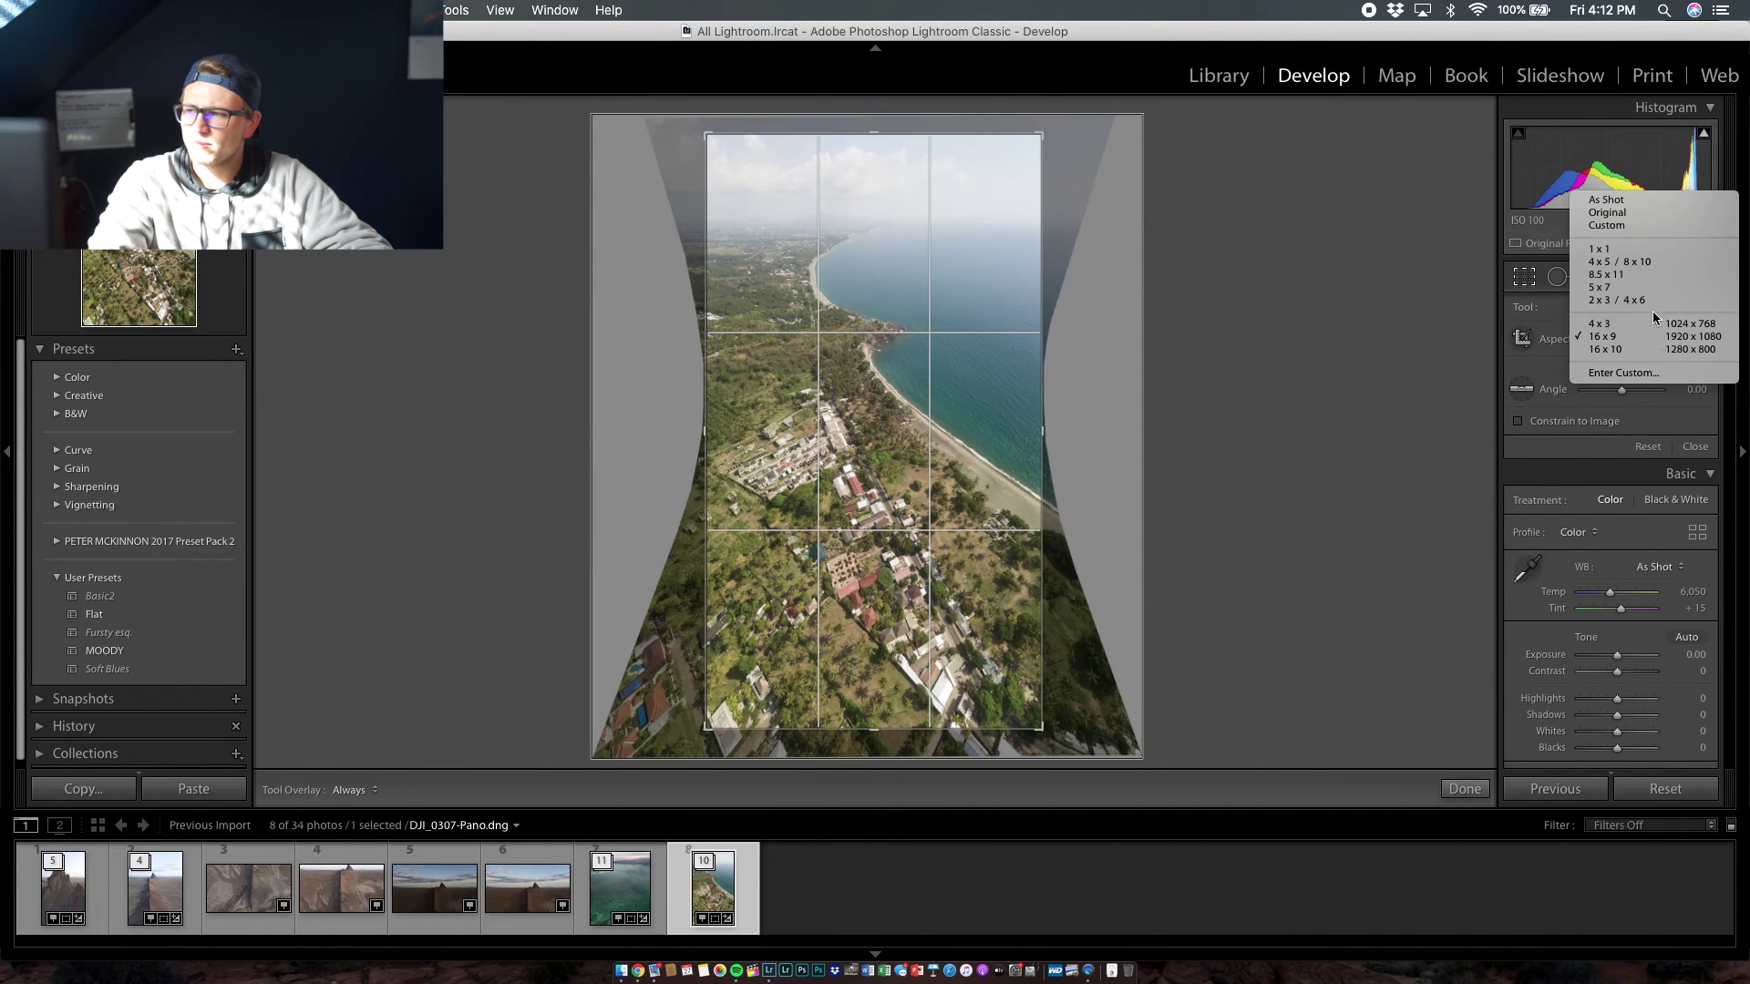
click(1619, 262)
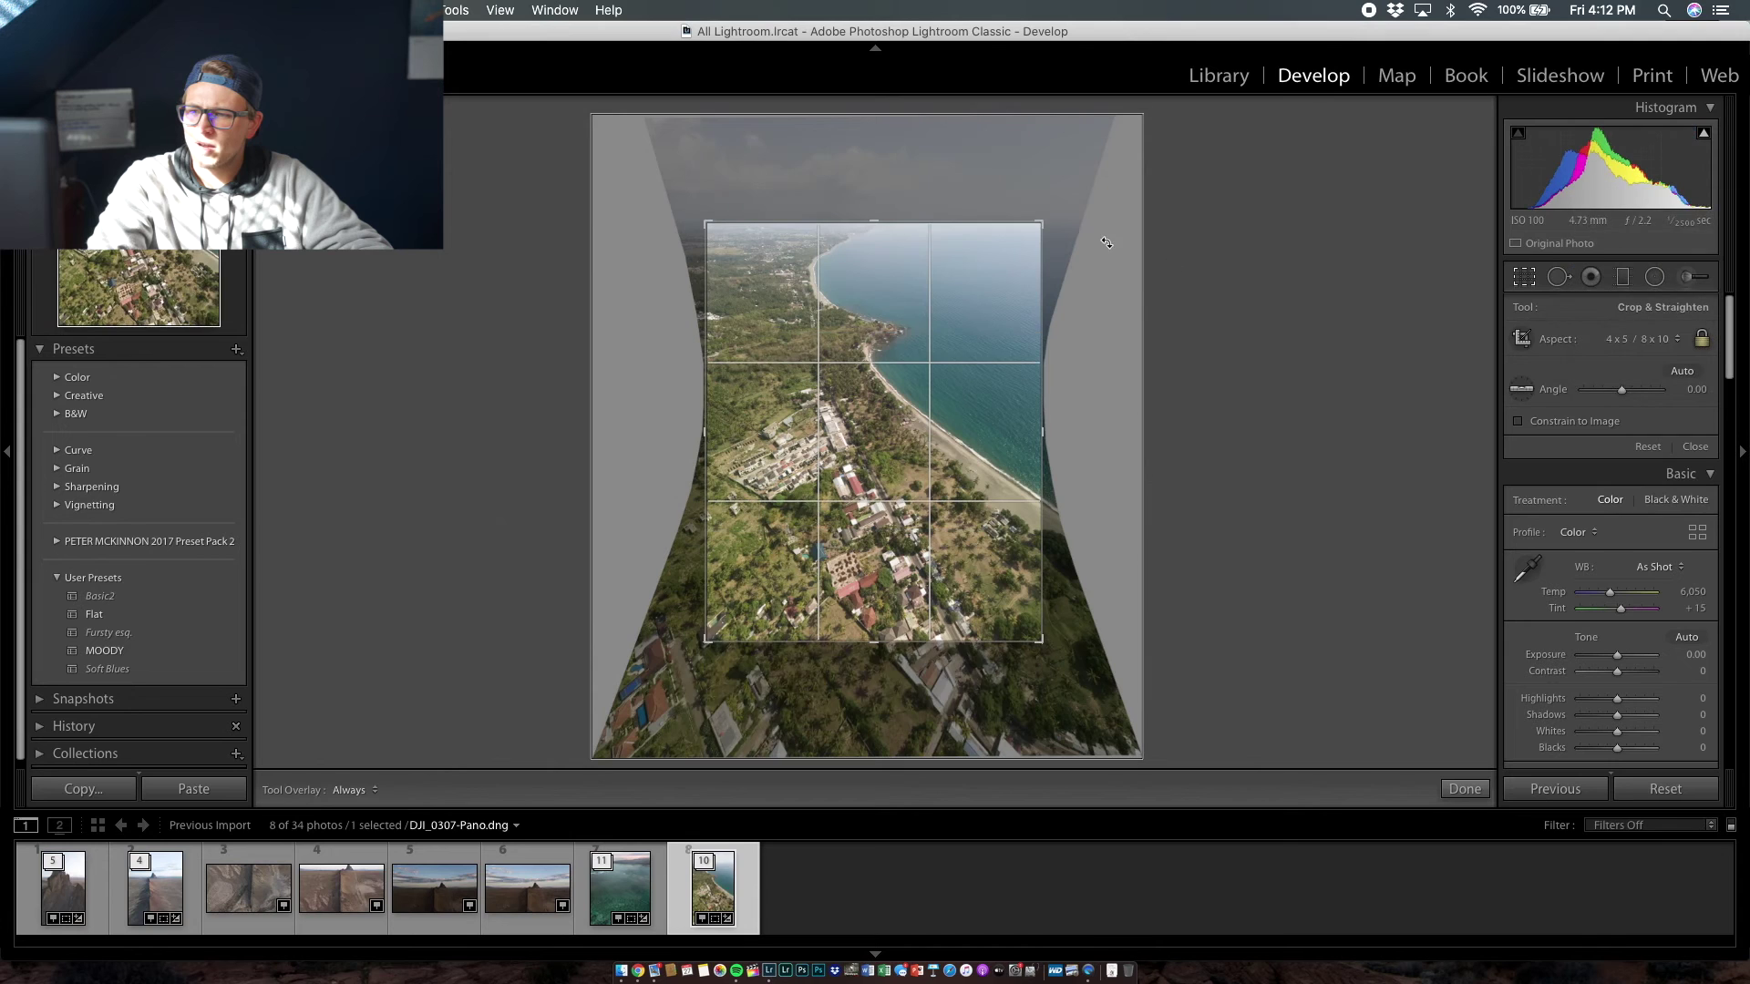
drag(921, 345, 922, 388)
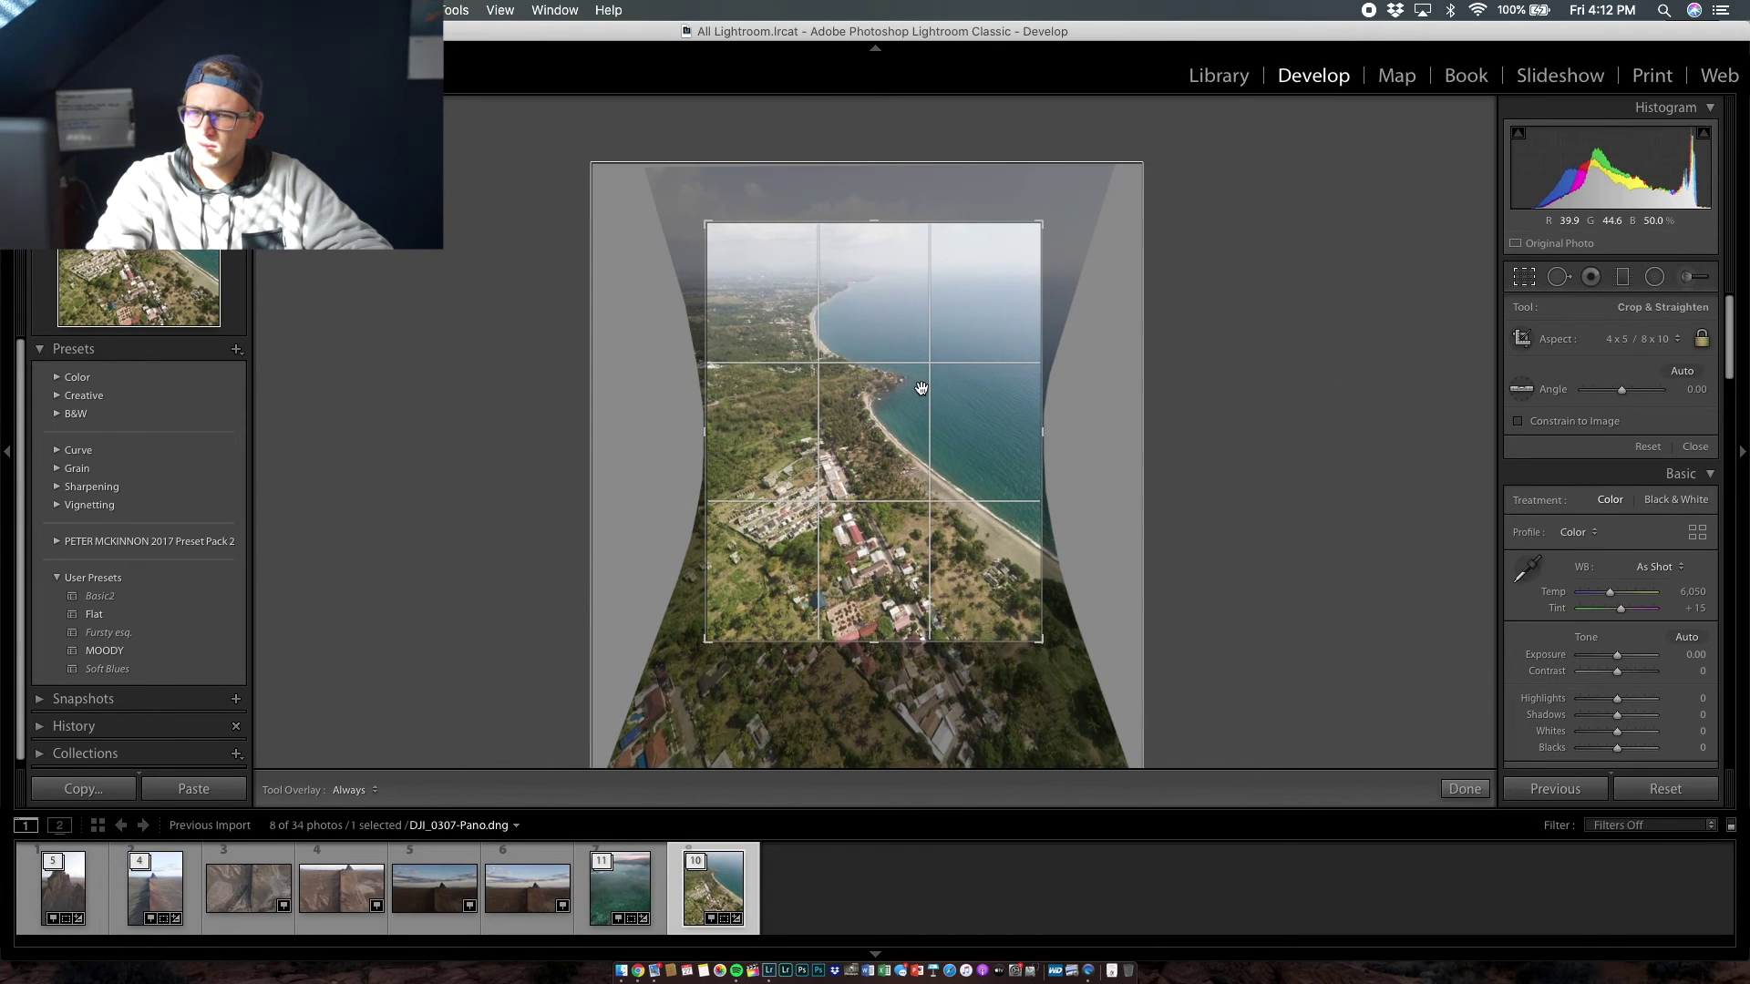
key(Return)
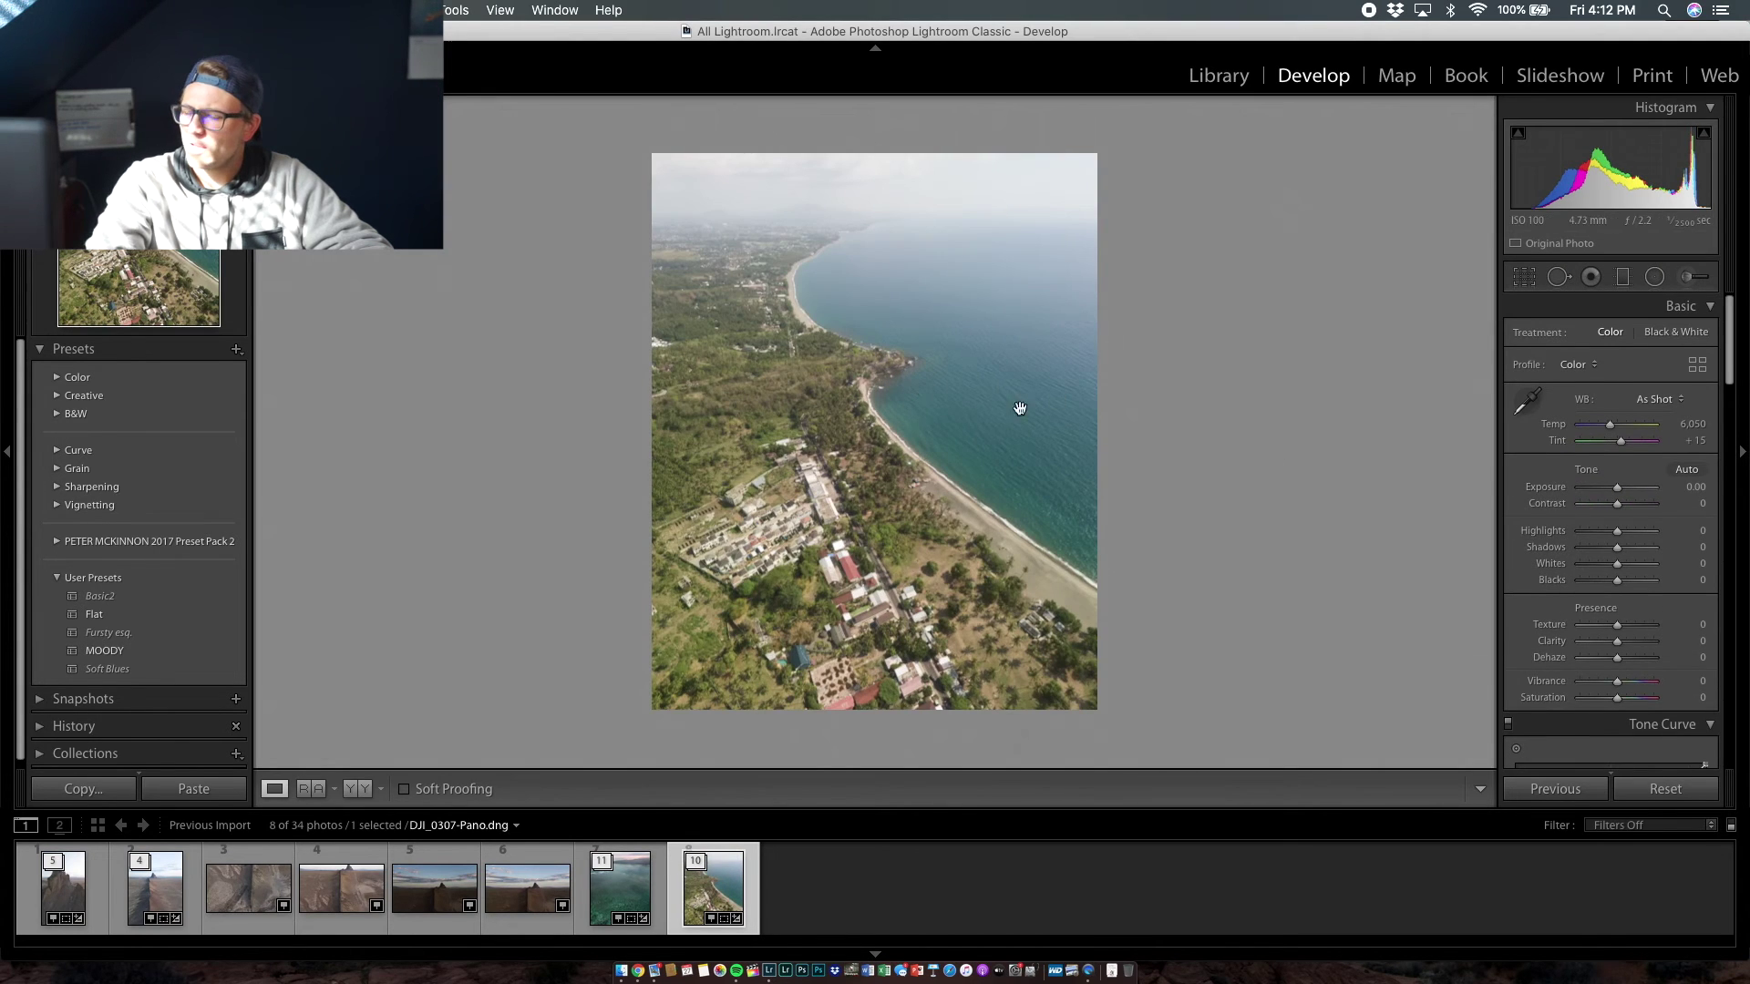
Adjust the Basic tone sliders to Highlights -100 and Whites +31, resetting Contrast to 0
scroll(1609, 627, down, 2)
drag(1606, 442, 1628, 501)
double_click(1547, 440)
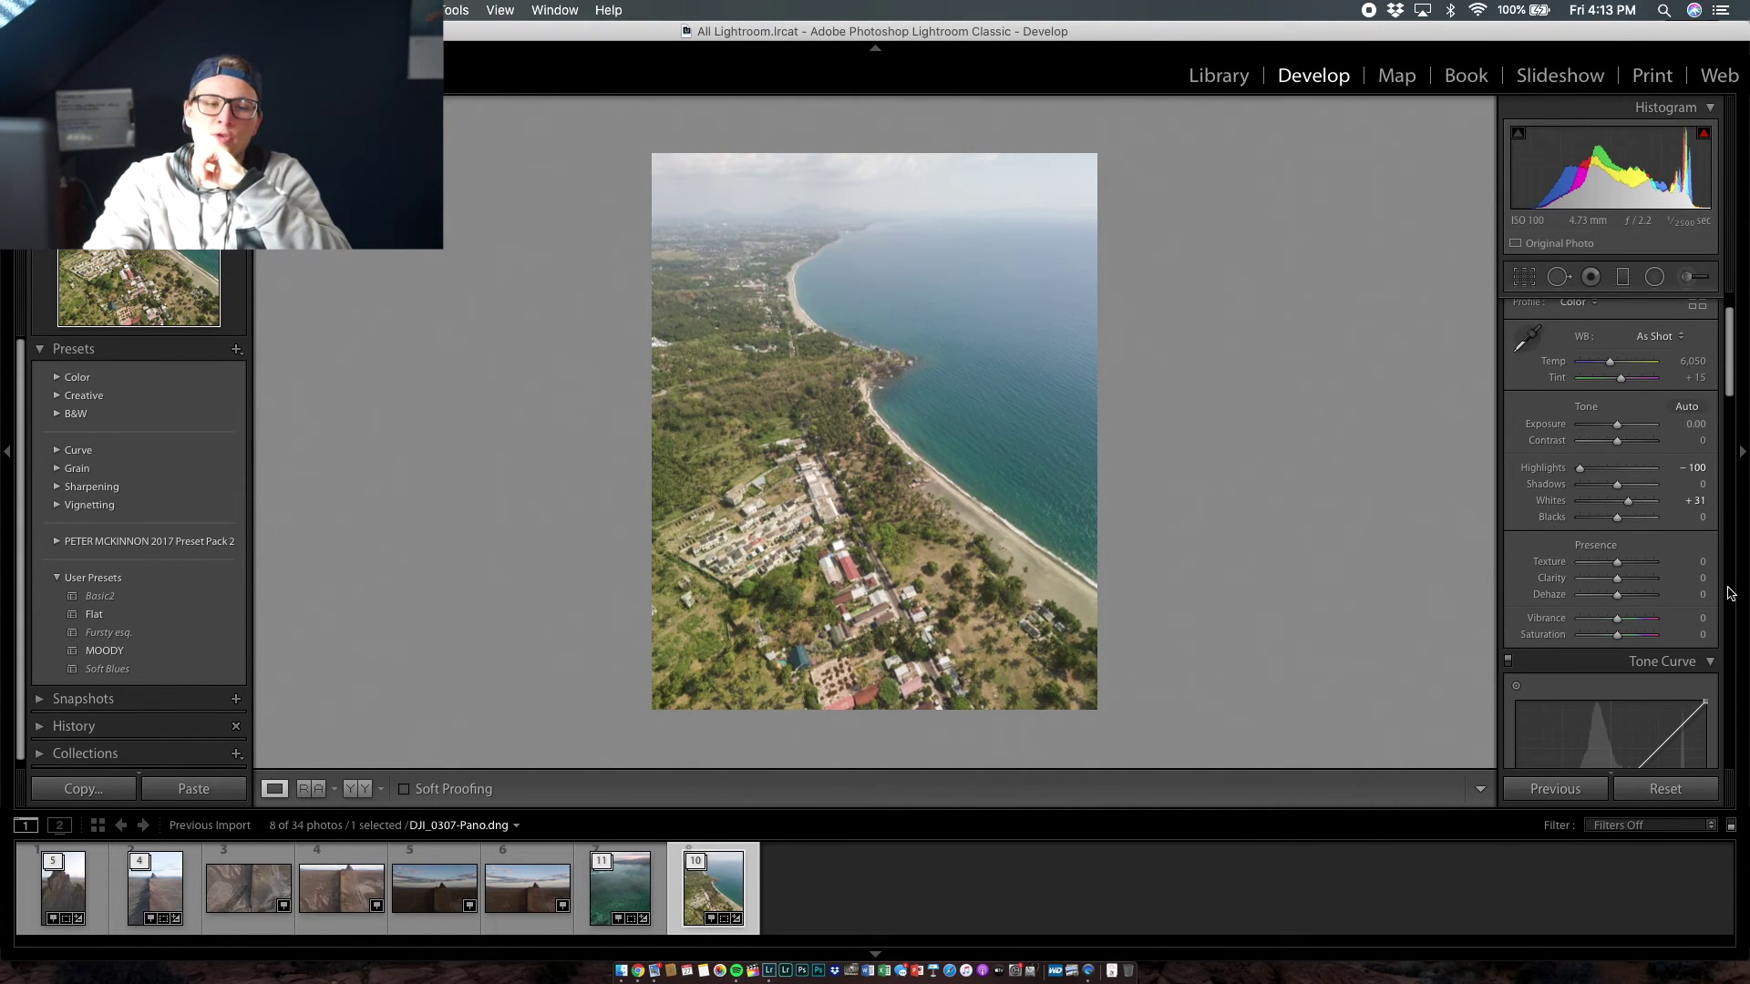